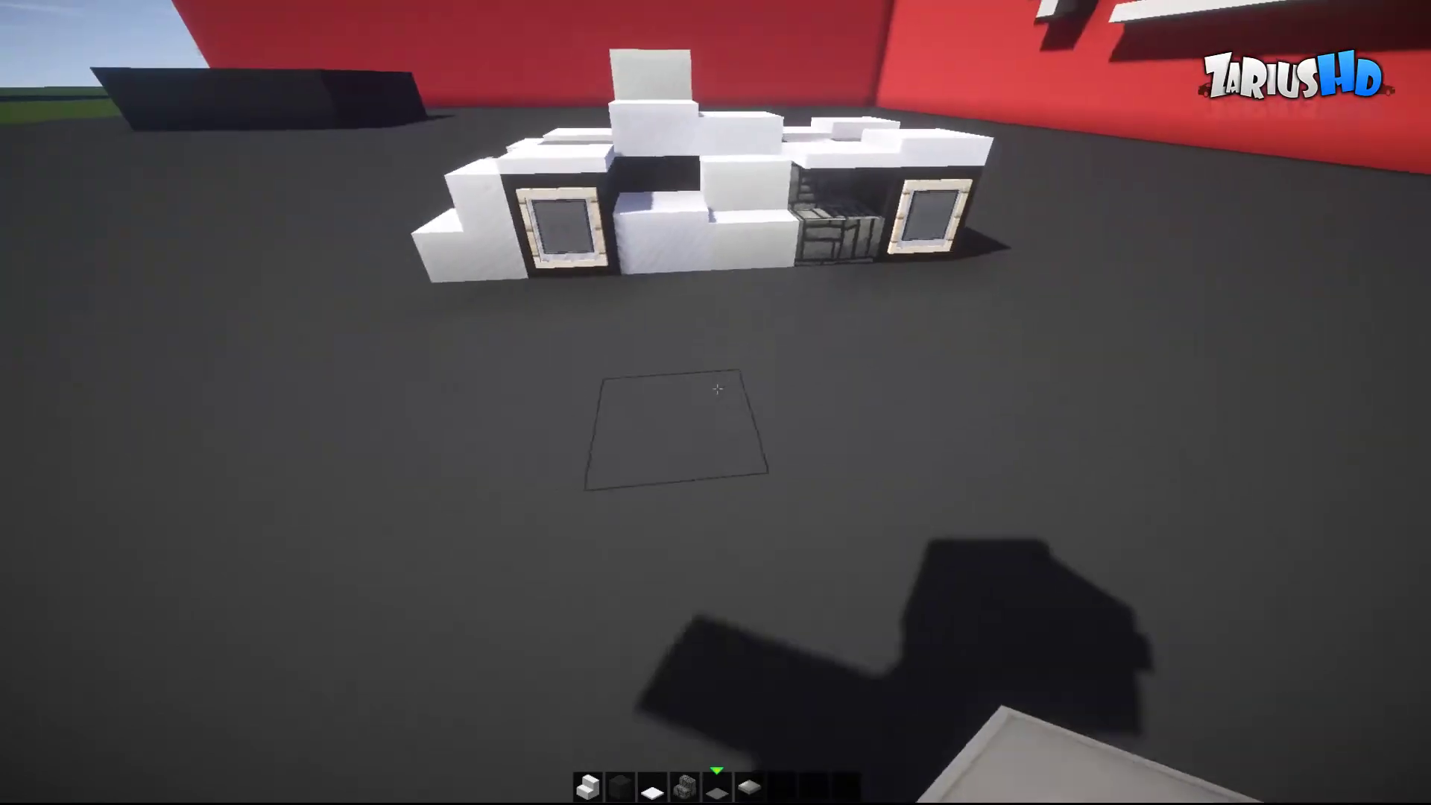
Step: Place two bedrock blocks, front them with quartz stairs, and fill the white gap with a stair
{"action": "key", "text": "2"}
{"action": "right_click", "coordinate": [716, 387]}
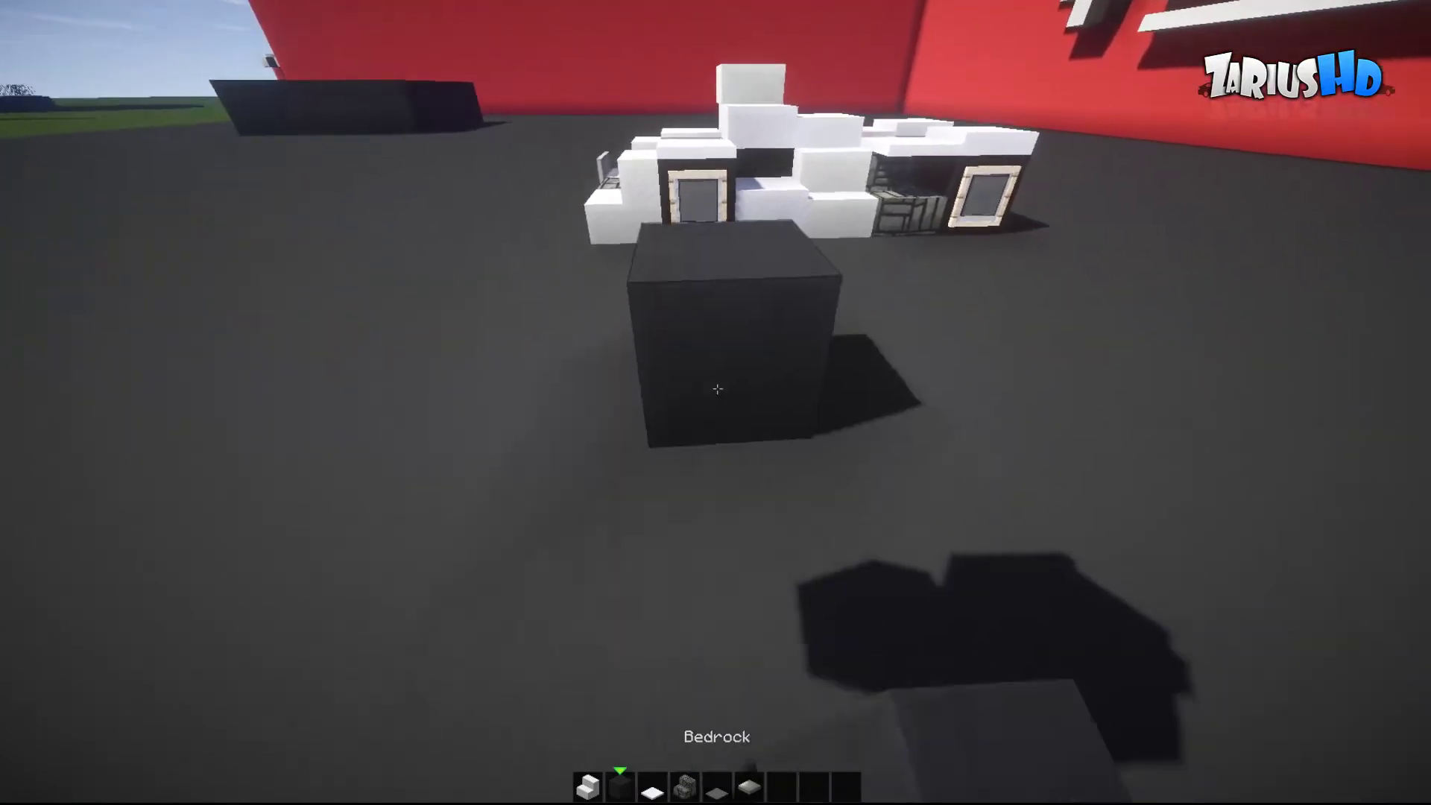
{"action": "right_click", "coordinate": [716, 387]}
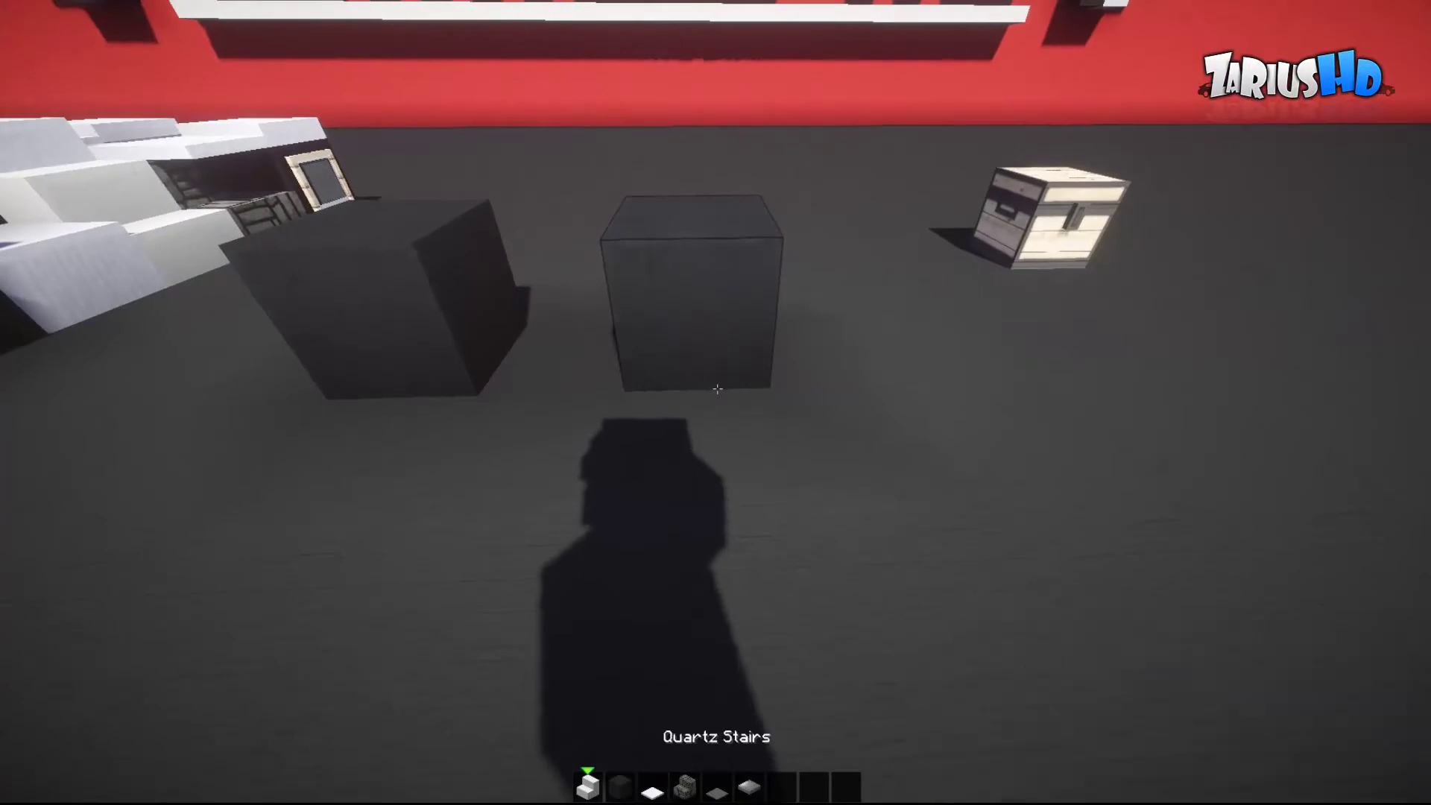
{"action": "right_click", "coordinate": [716, 388]}
{"action": "right_click", "coordinate": [716, 388]}
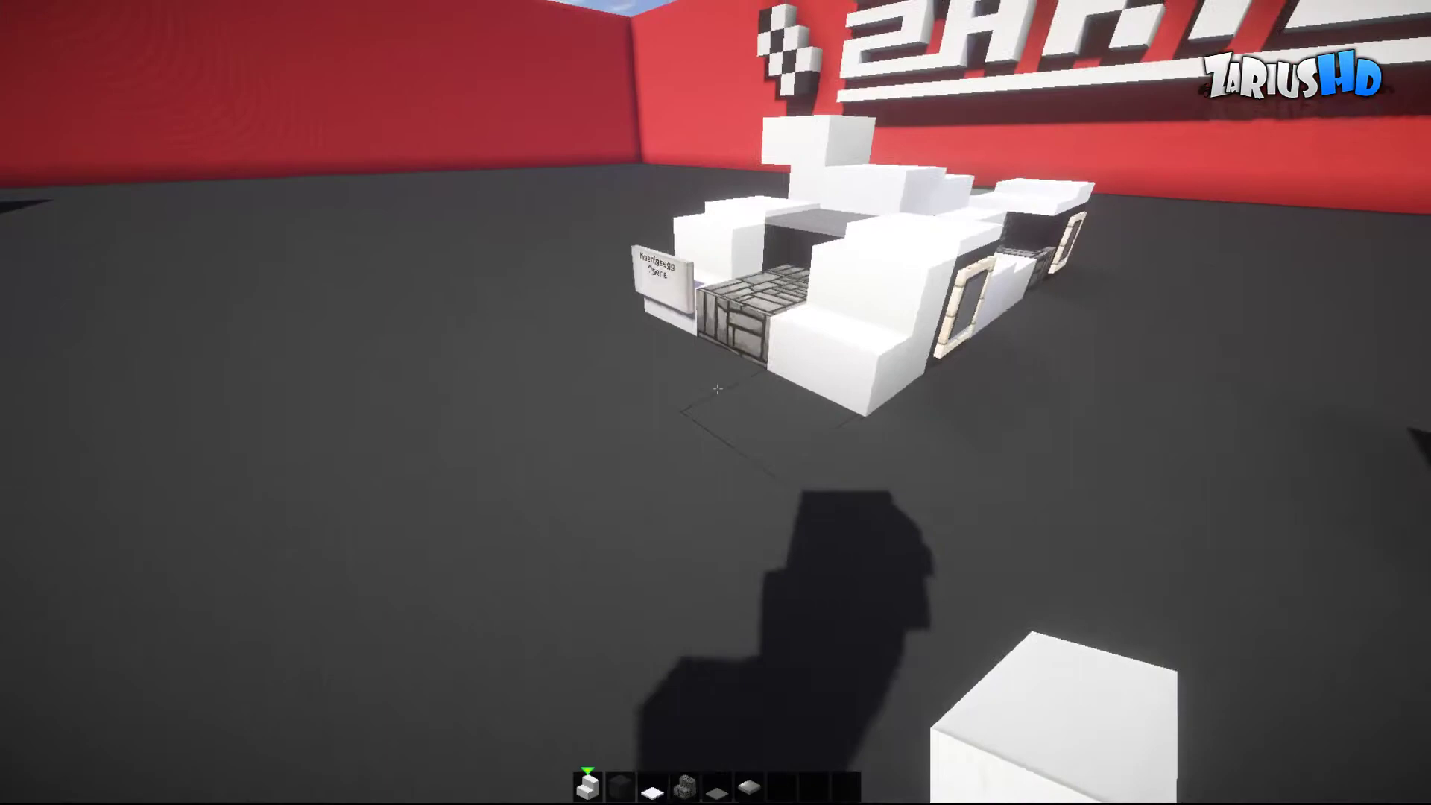
{"action": "key", "text": "7"}
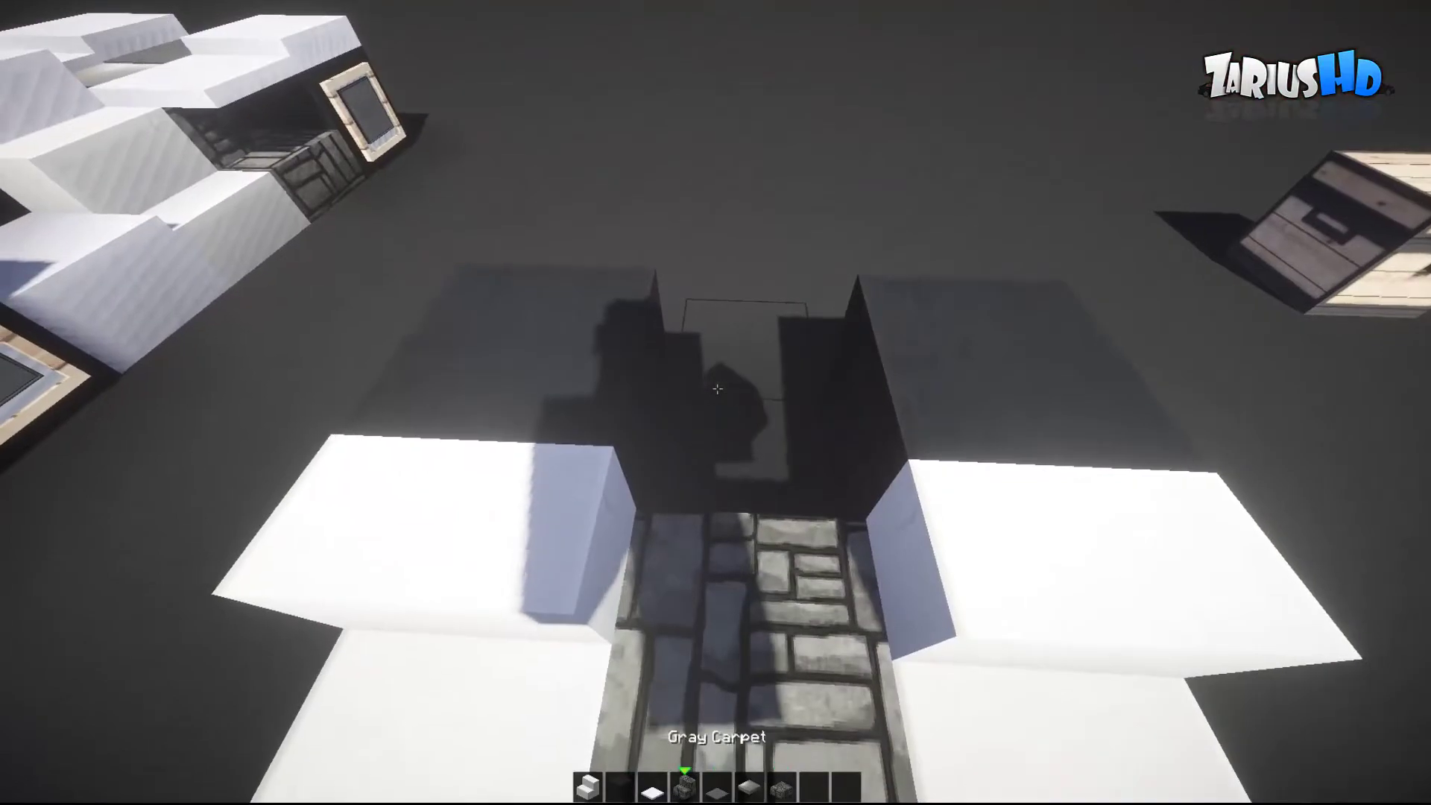
{"action": "scroll", "coordinate": [716, 388], "scroll_direction": "down", "scroll_amount": 1}
{"action": "right_click", "coordinate": [716, 387]}
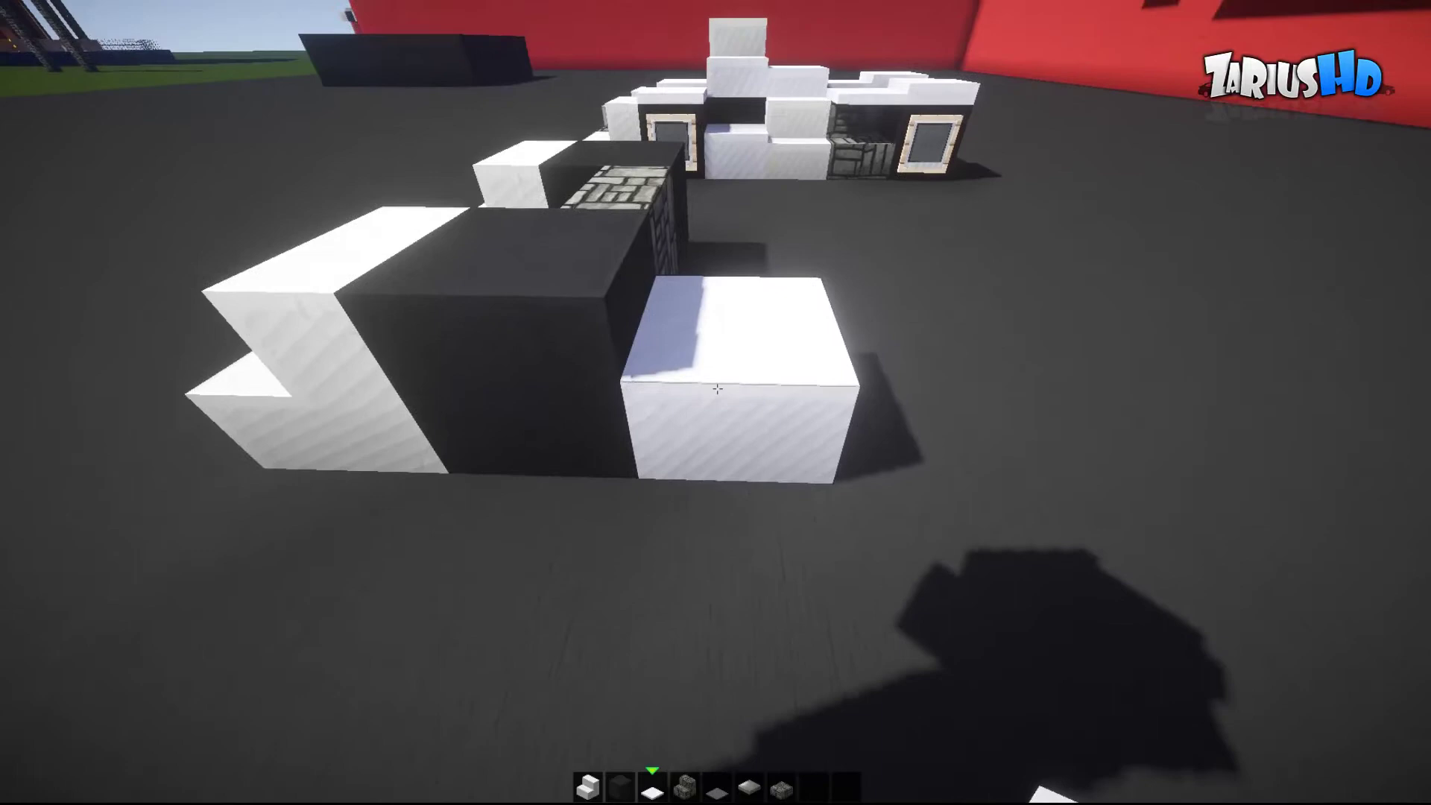
Step: Replace the front white block with two stacked white quartz slabs
{"action": "left_click", "coordinate": [716, 387]}
{"action": "right_click", "coordinate": [716, 387]}
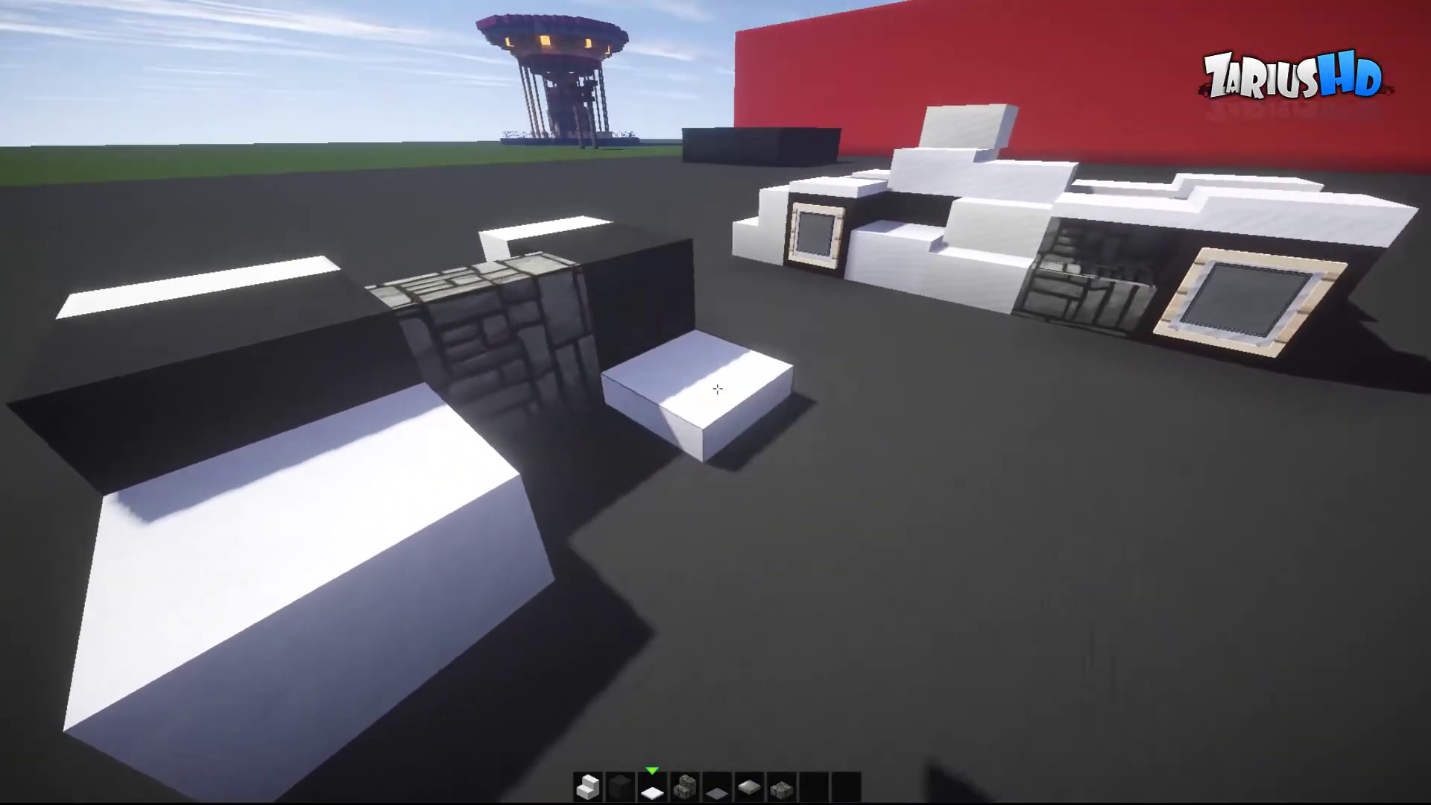
{"action": "right_click", "coordinate": [716, 387]}
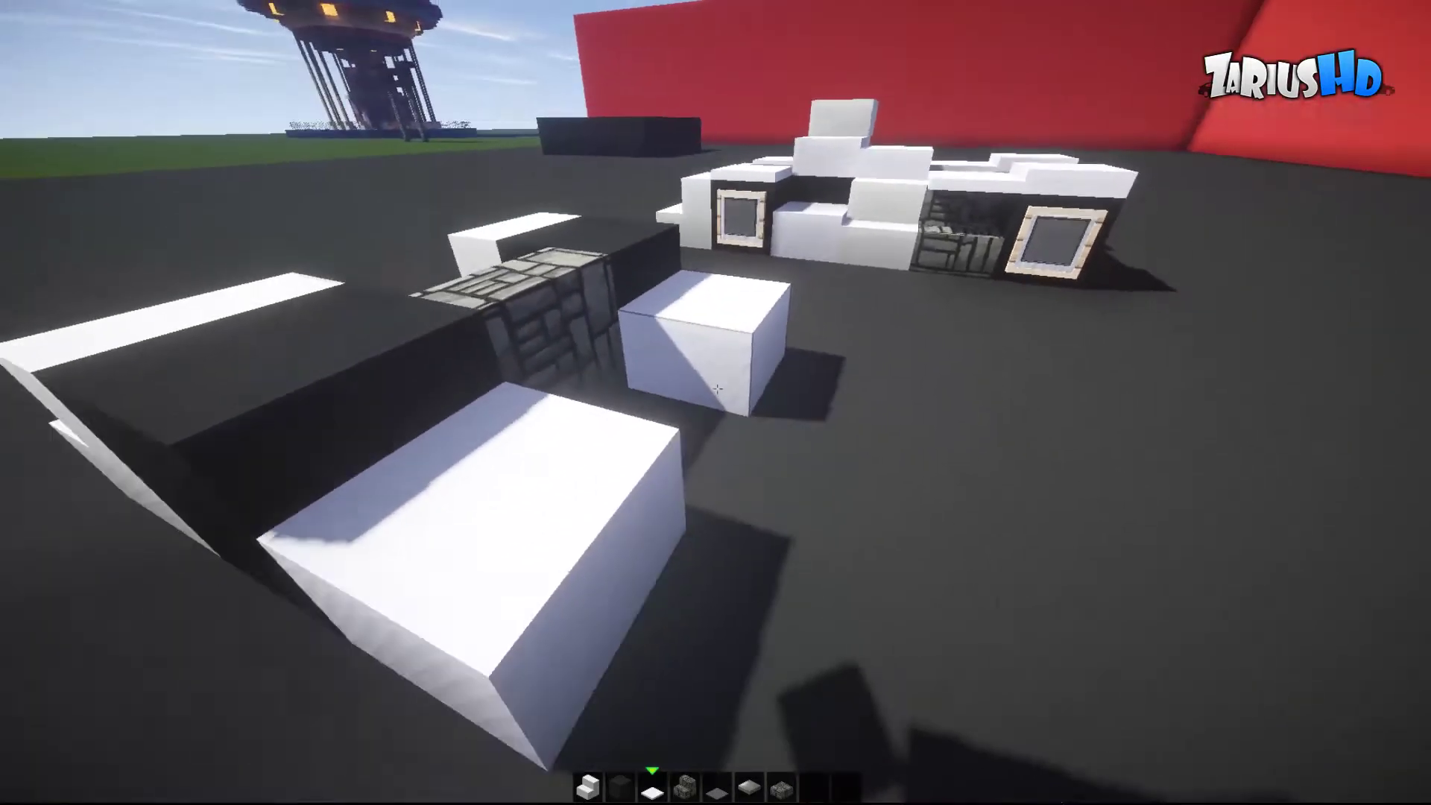
{"action": "scroll", "coordinate": [716, 388], "scroll_direction": "up", "scroll_amount": 1}
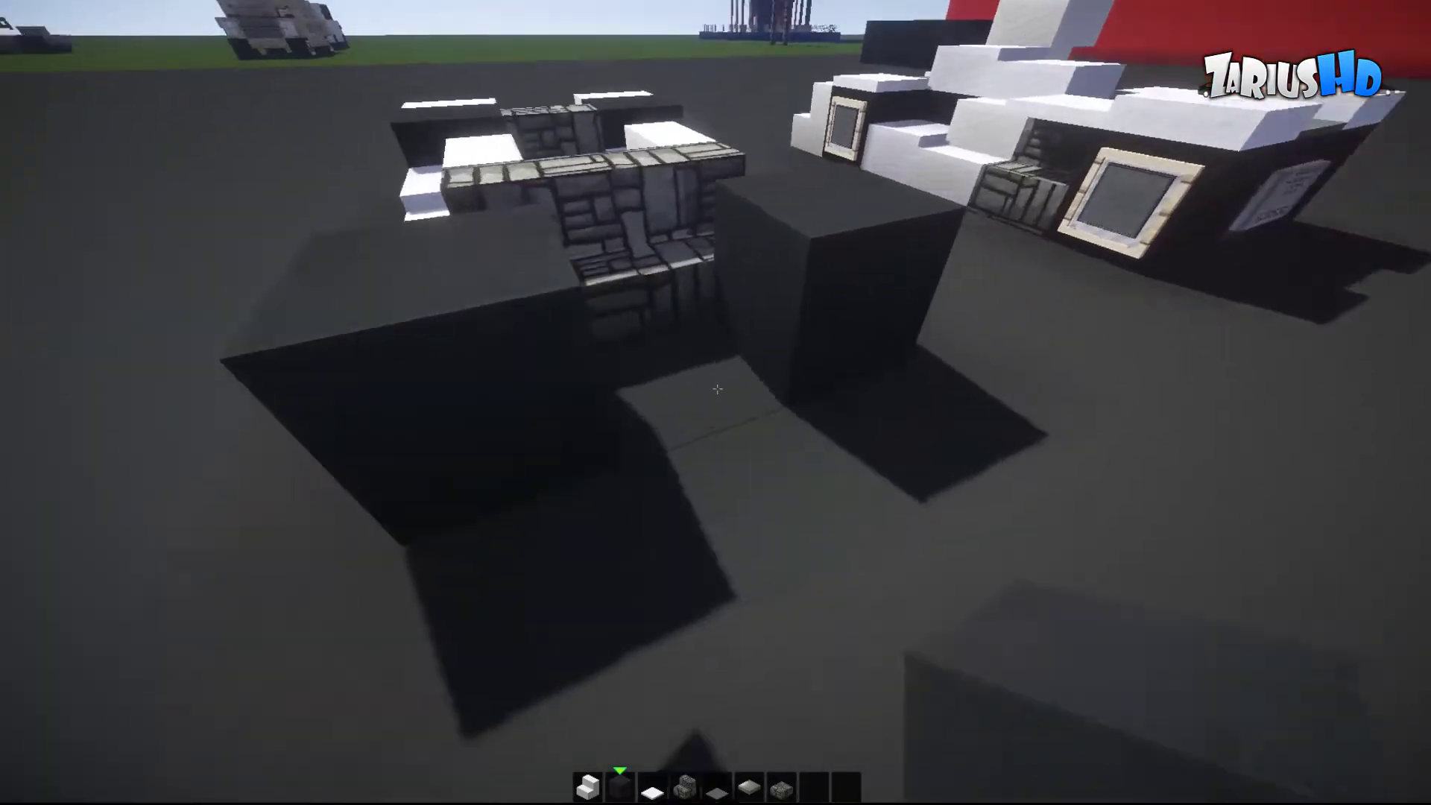
{"action": "scroll", "coordinate": [716, 387], "scroll_direction": "down", "scroll_amount": 2}
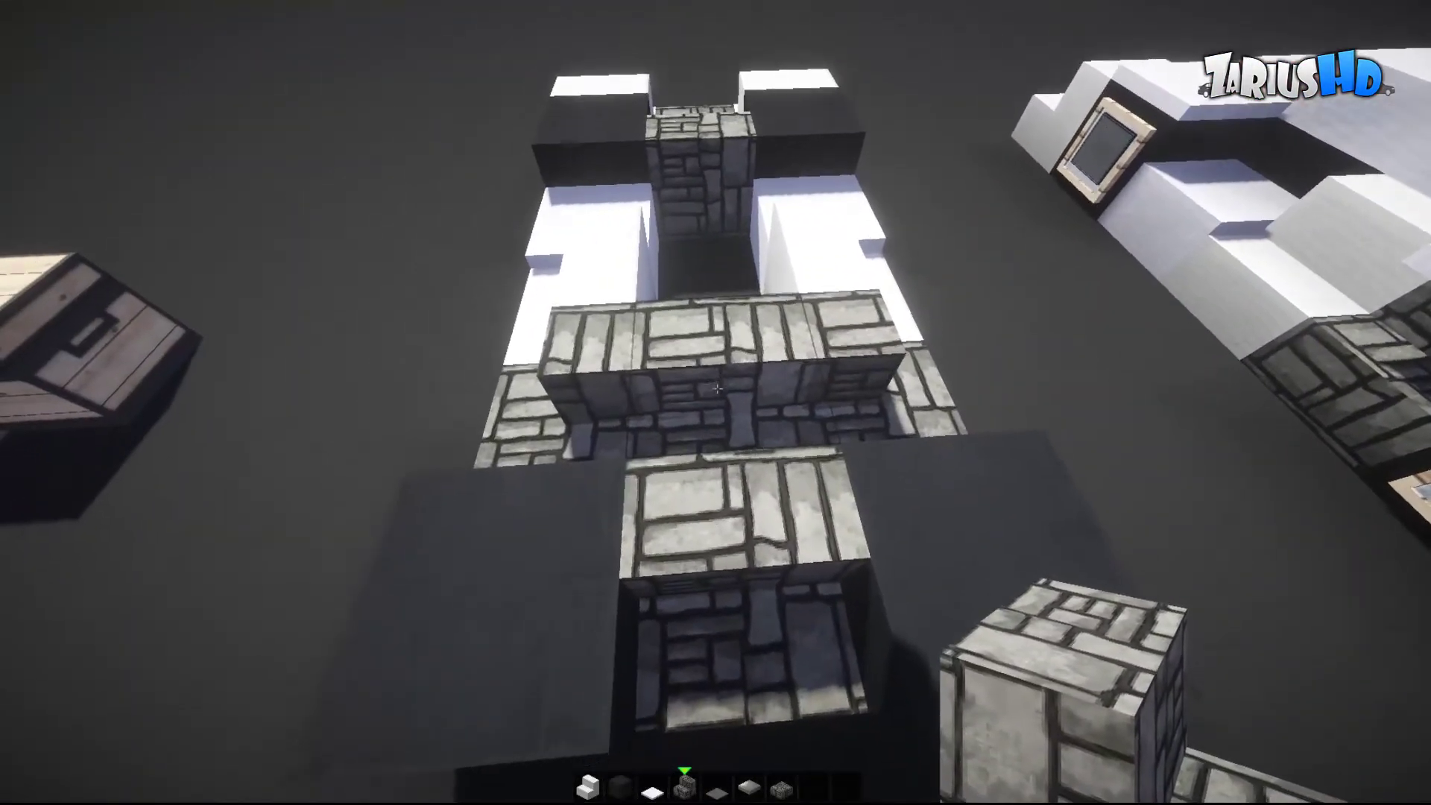
Step: Break a stone-brick block to open a channel down the section's middle
{"action": "left_click", "coordinate": [715, 388]}
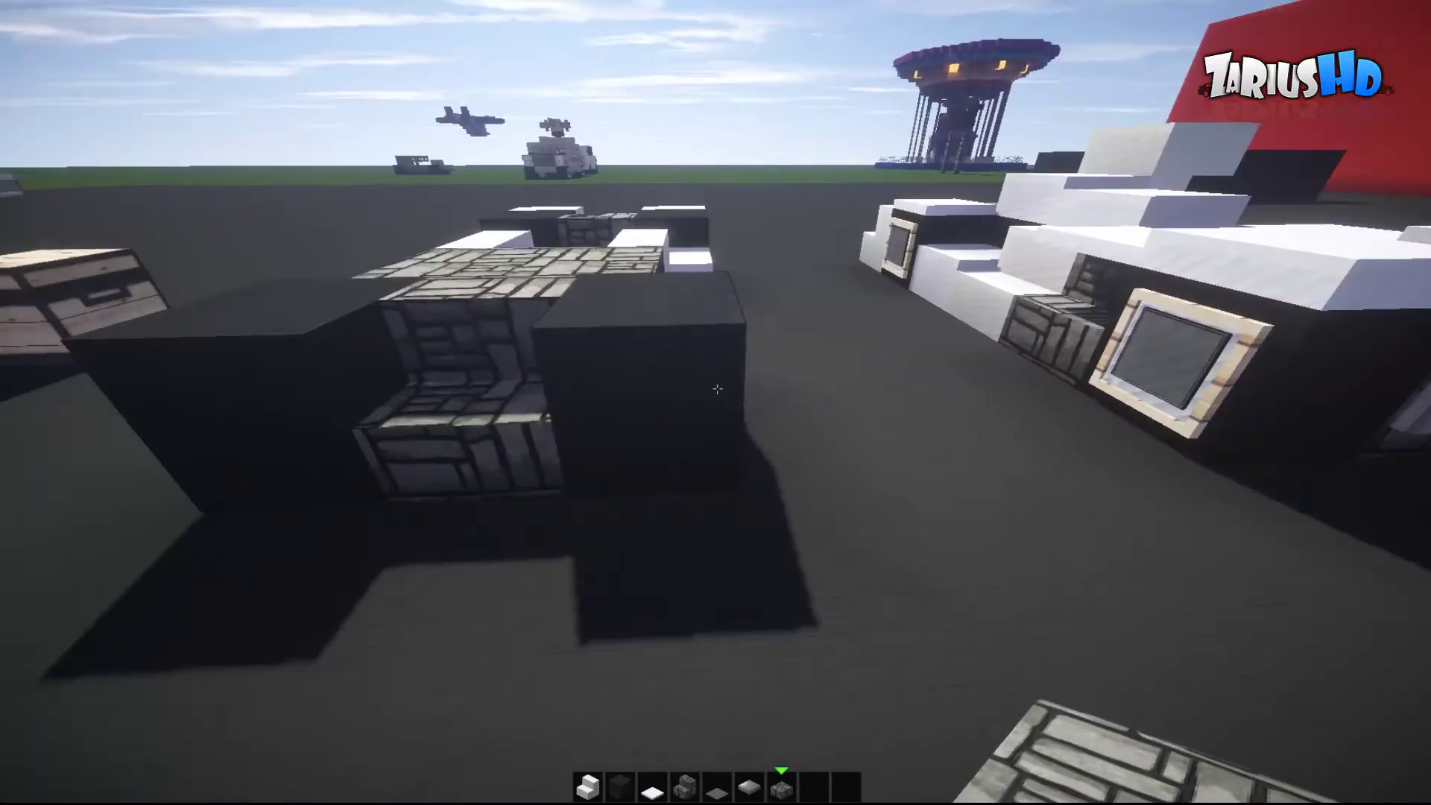
{"action": "scroll", "coordinate": [716, 388], "scroll_direction": "down", "scroll_amount": 1}
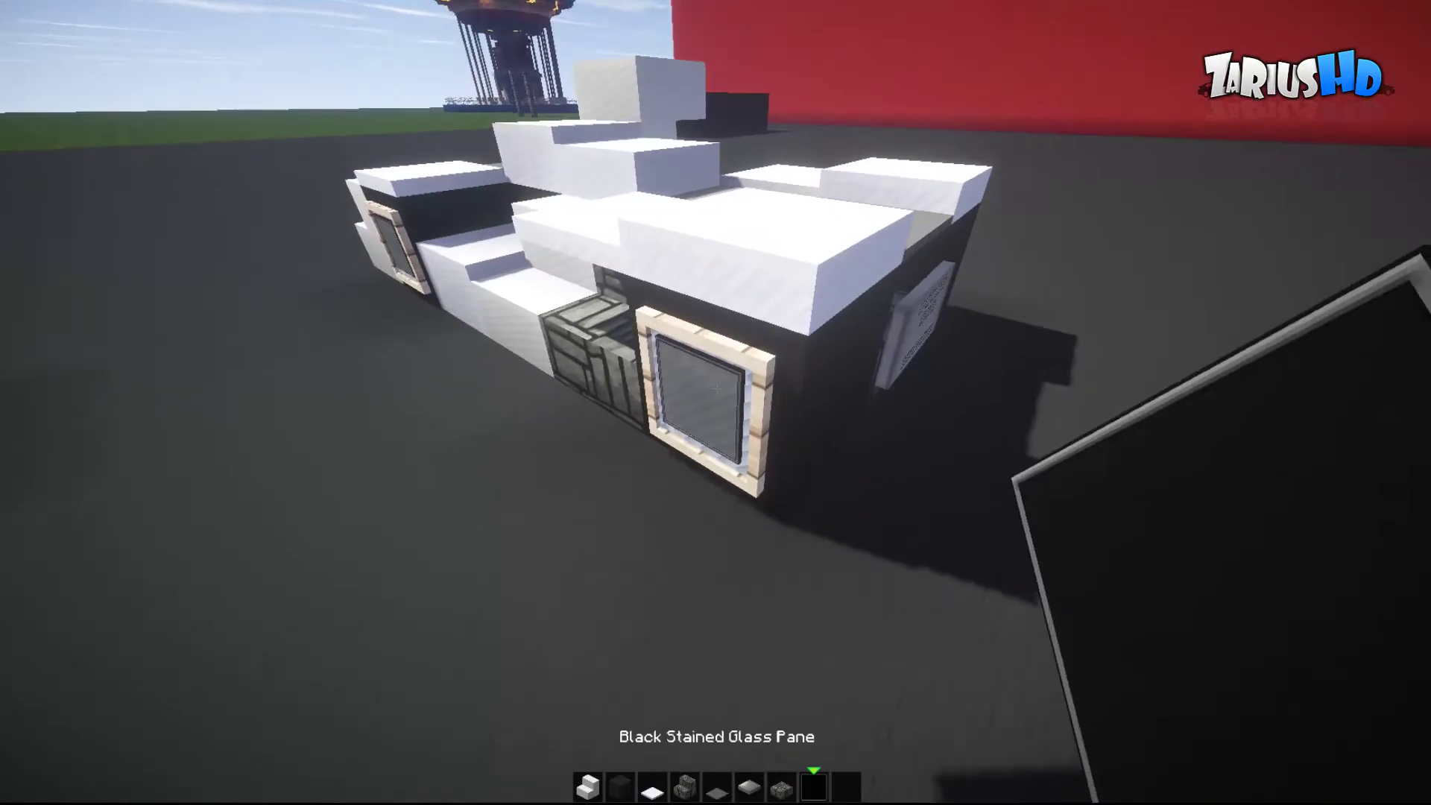
Step: Put Item Frames from Decoration Blocks into the last hotbar slot
{"action": "key", "text": "e"}
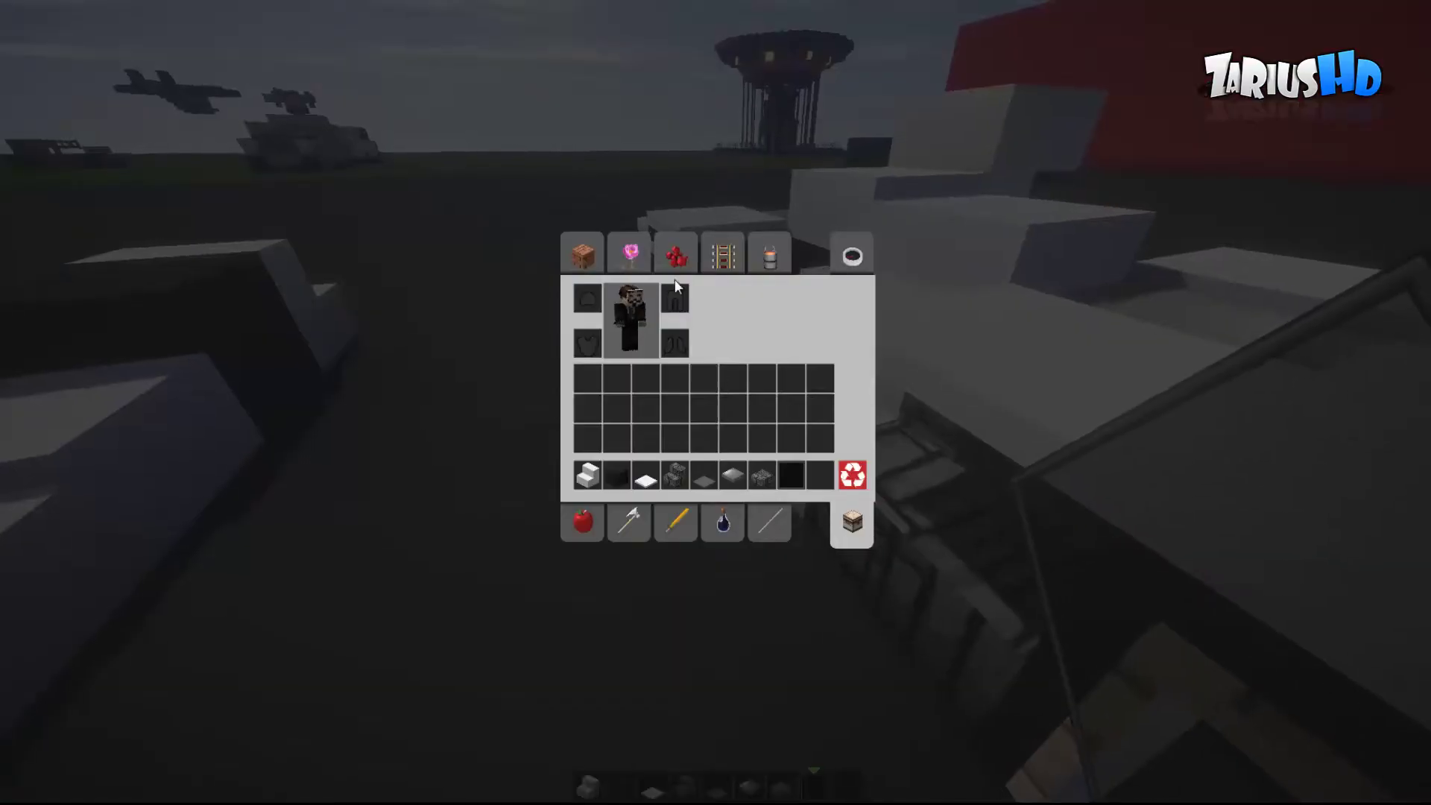
{"action": "scroll", "coordinate": [785, 417], "scroll_direction": "down", "scroll_amount": 2}
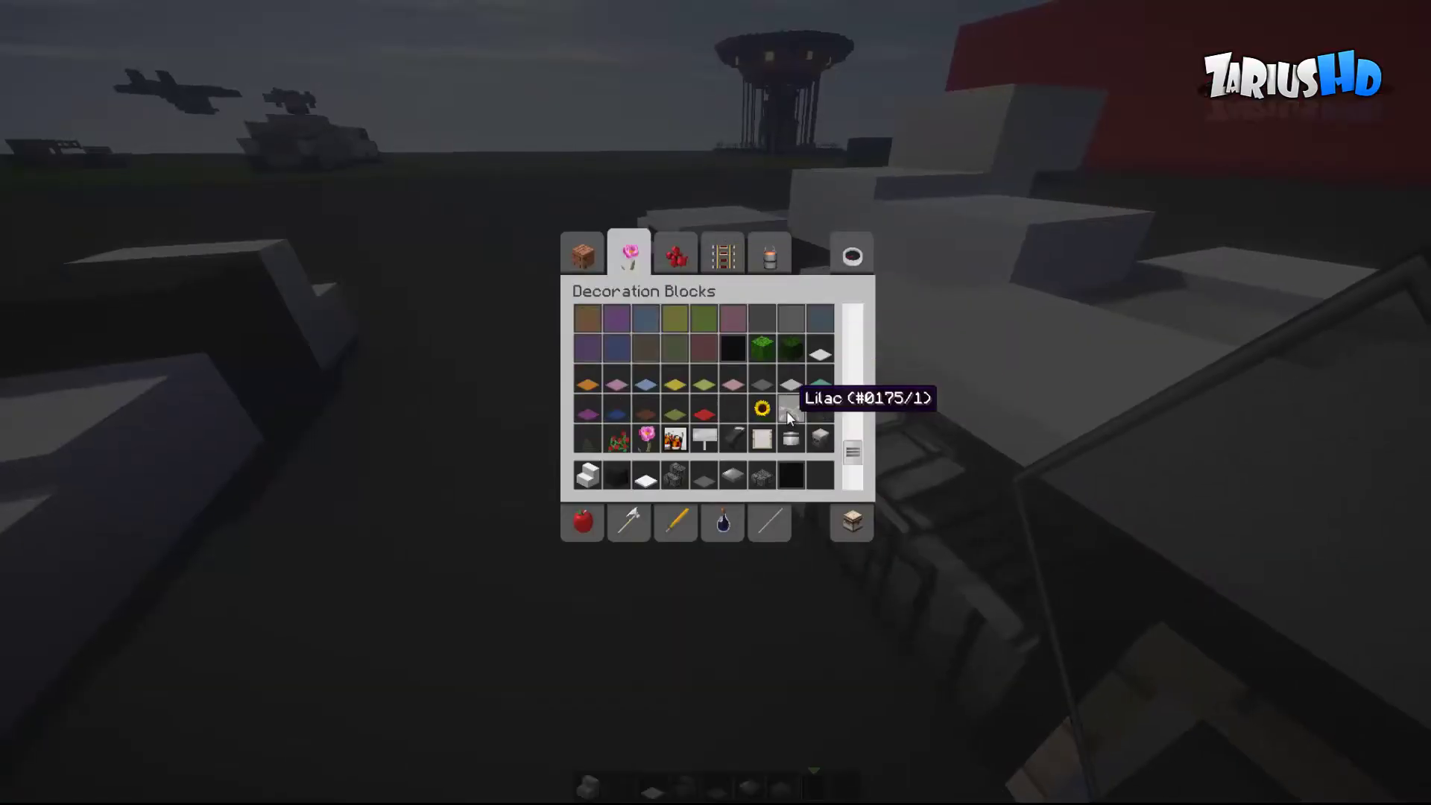
{"action": "left_click", "coordinate": [761, 438]}
{"action": "left_click", "coordinate": [819, 475]}
{"action": "key", "text": "e"}
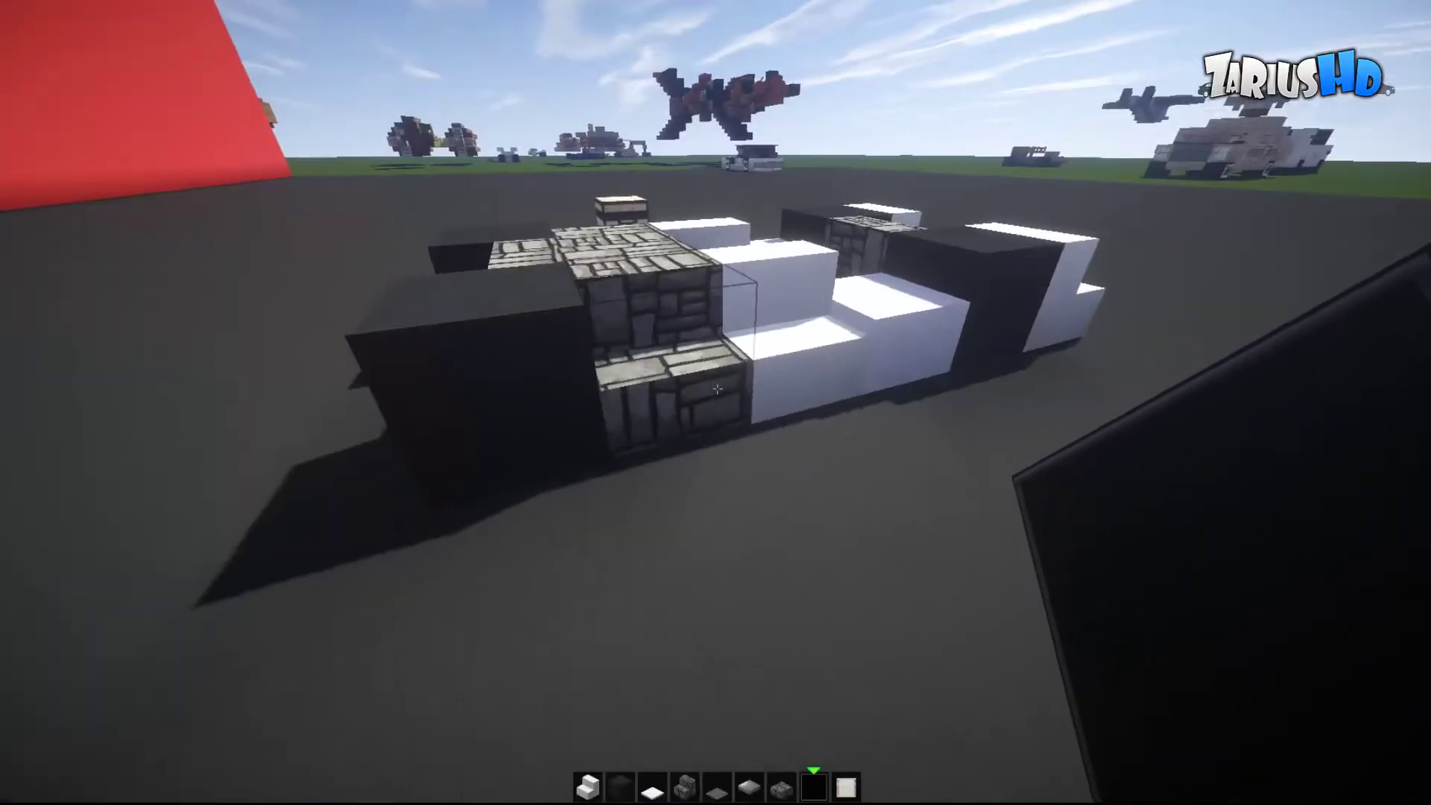
{"action": "scroll", "coordinate": [716, 387], "scroll_direction": "down", "scroll_amount": 1}
Step: Hang an item frame on the black block and view the car from other angles
{"action": "key", "text": "w"}
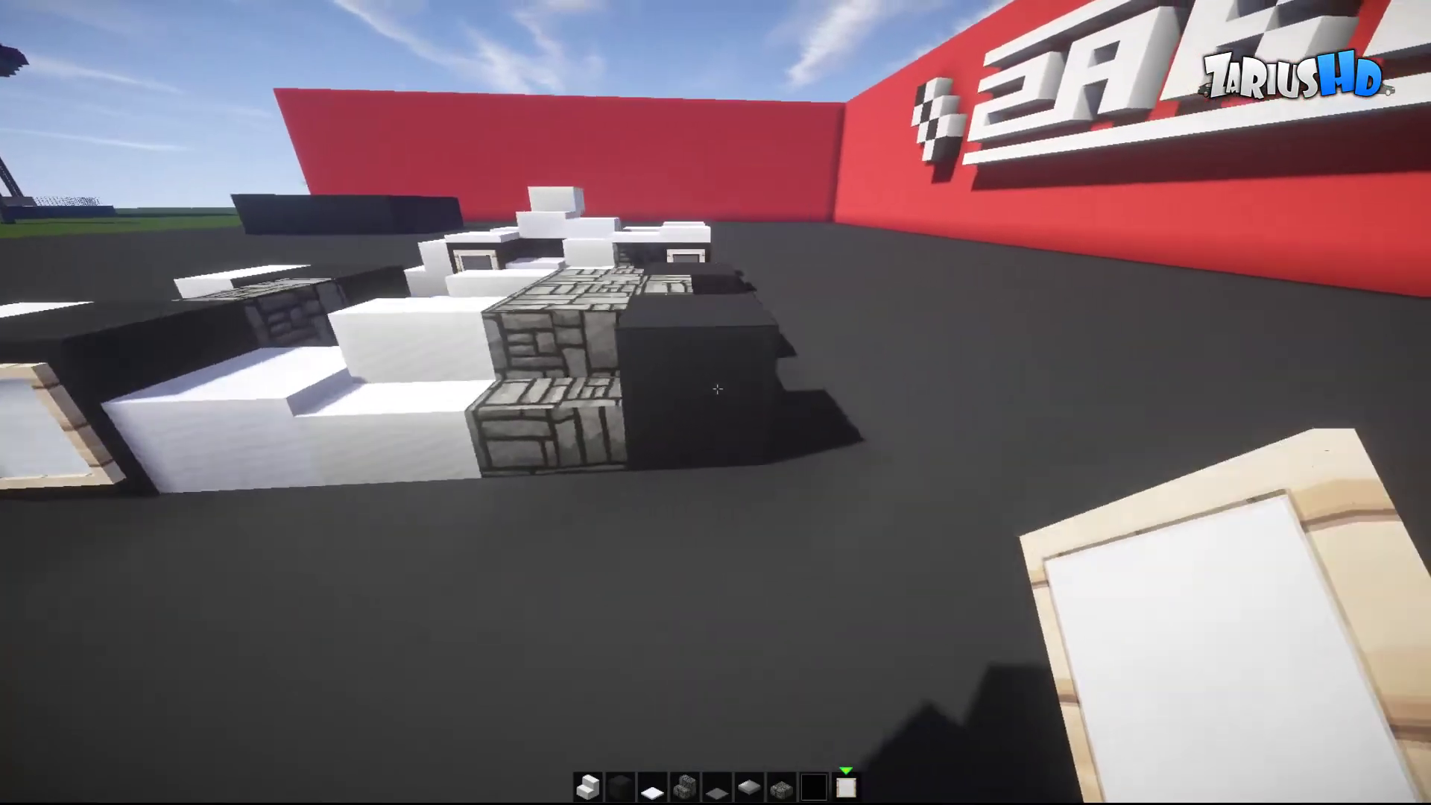
{"action": "right_click", "coordinate": [715, 387]}
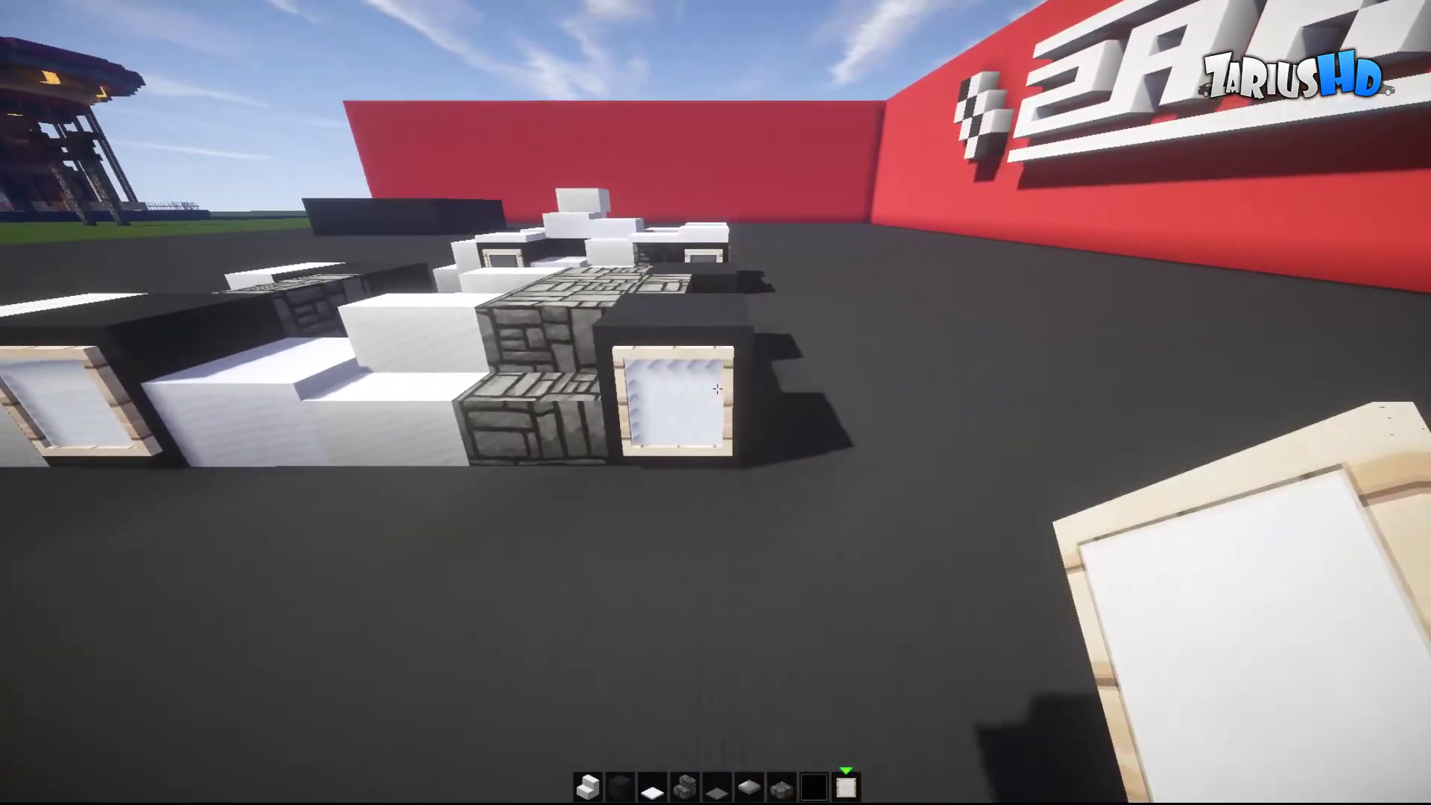
{"action": "scroll", "coordinate": [716, 388], "scroll_direction": "up", "scroll_amount": 1}
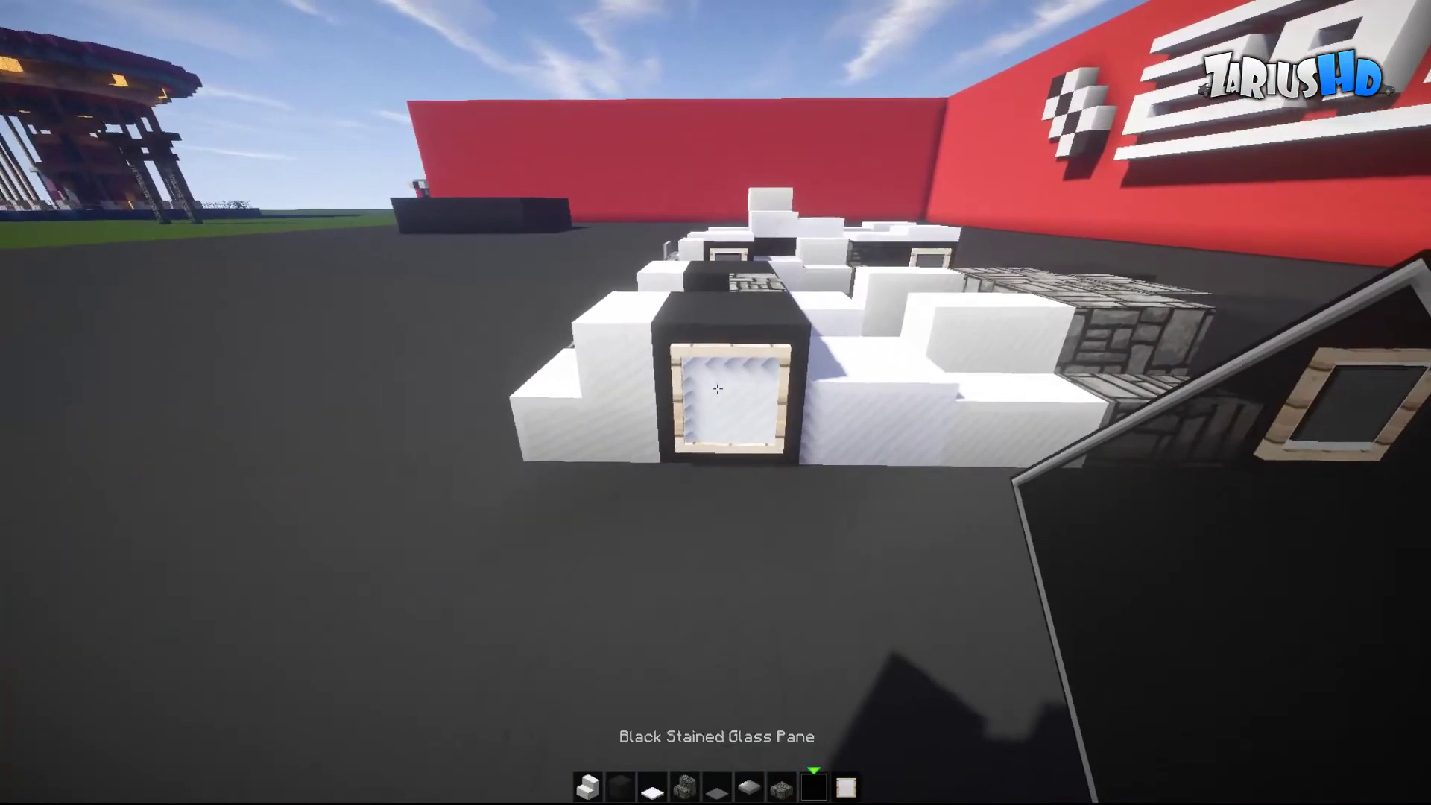
{"action": "key", "text": "w"}
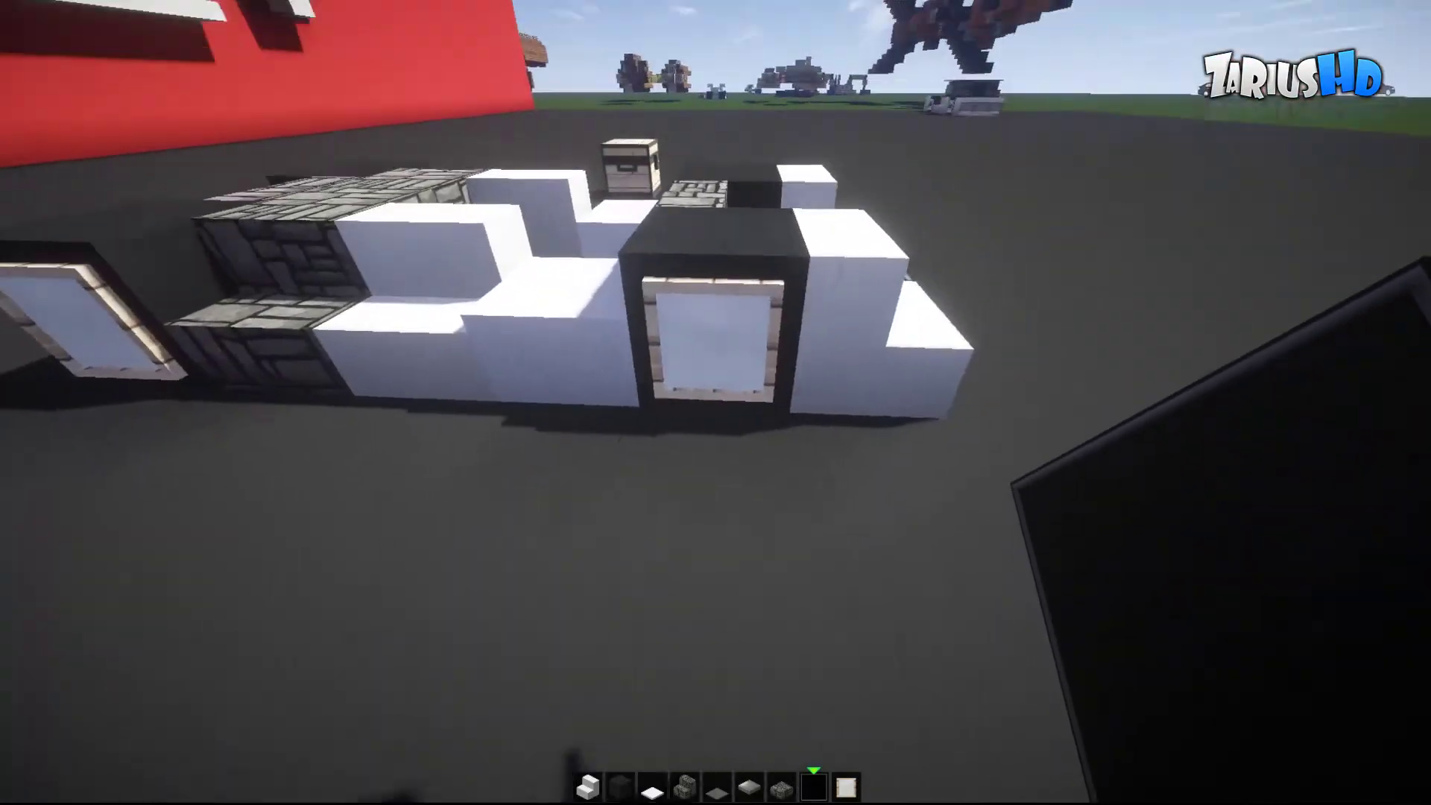
{"action": "key", "text": "a"}
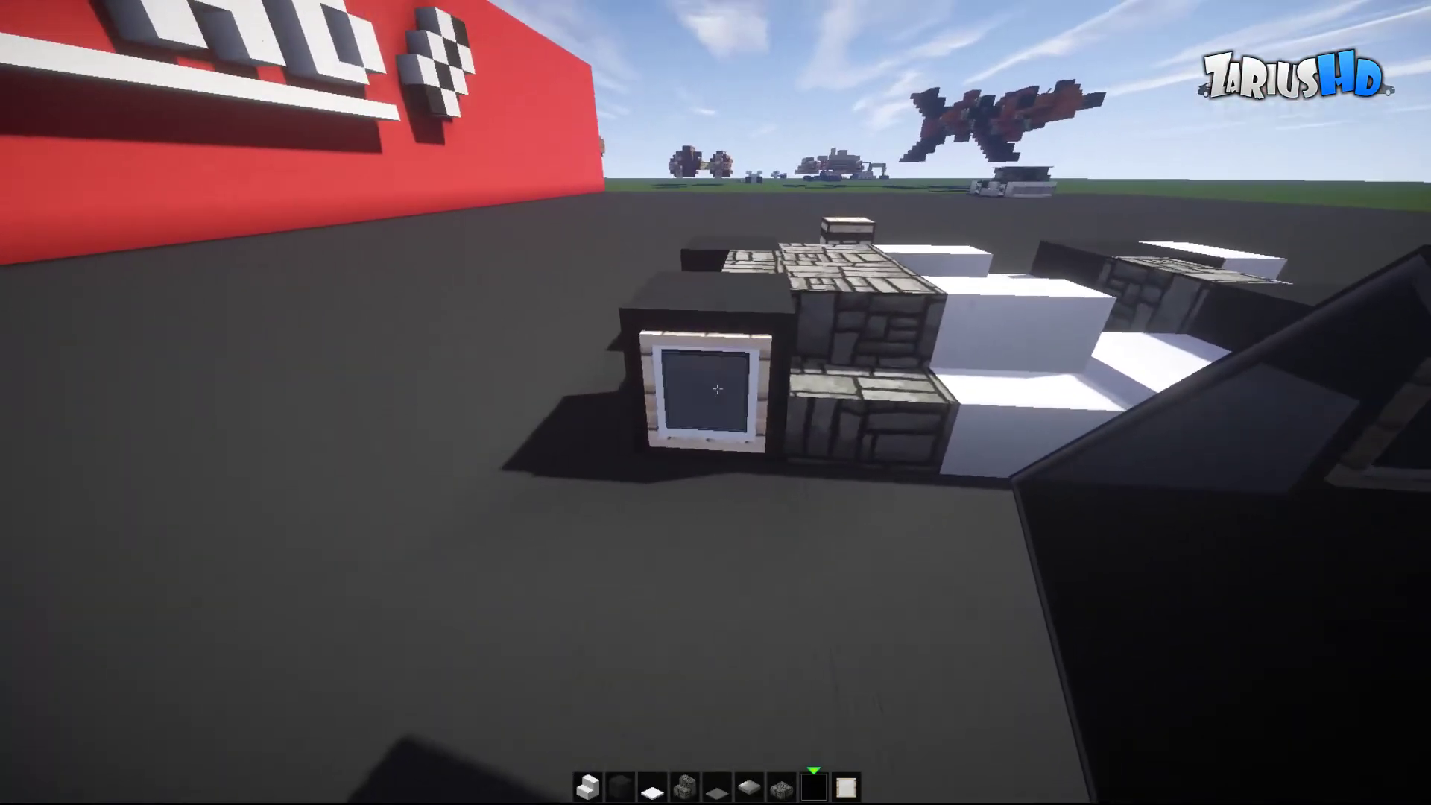
{"action": "key", "text": "w"}
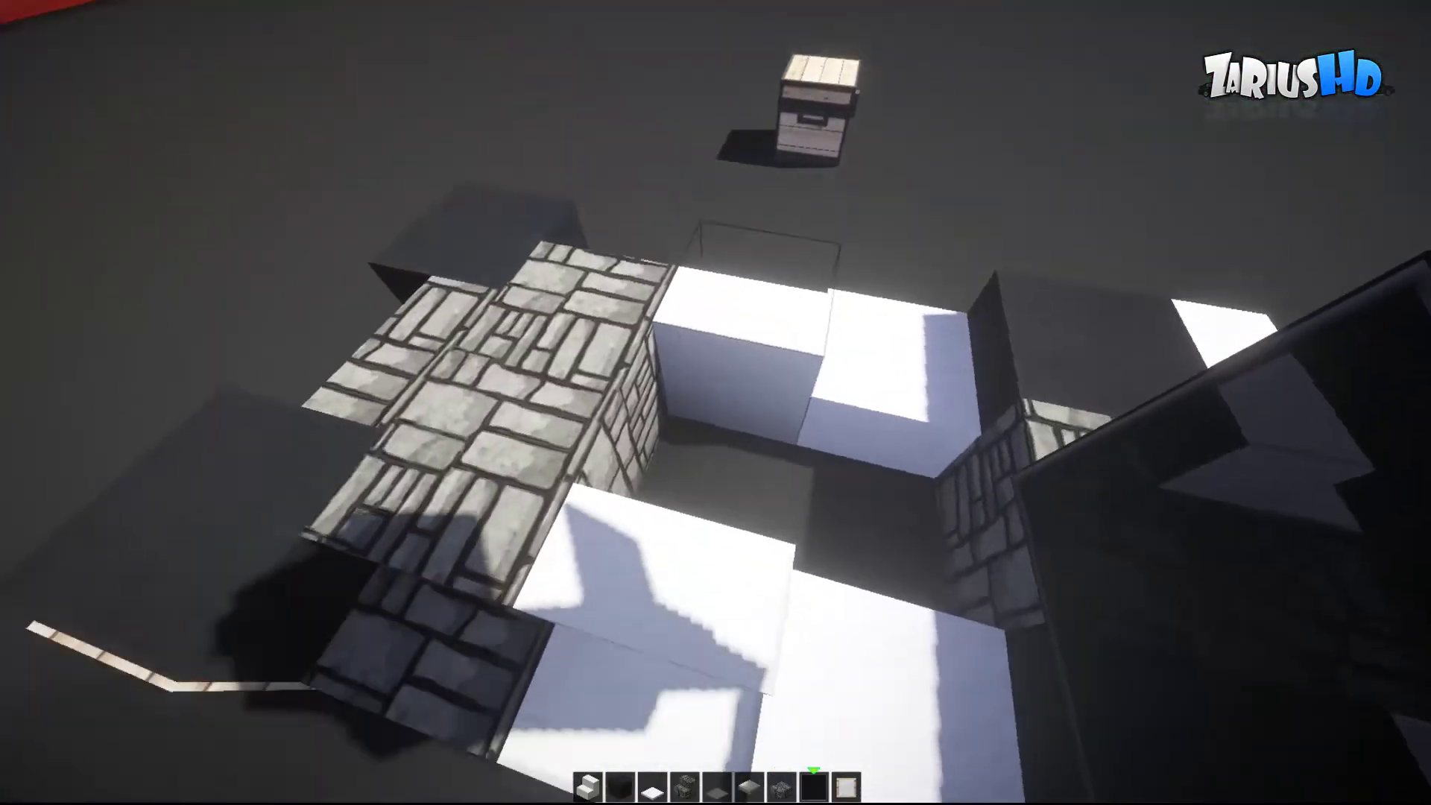
Step: Hold bedrock and fly around the car body to check the tall centre column
{"action": "key", "text": "2"}
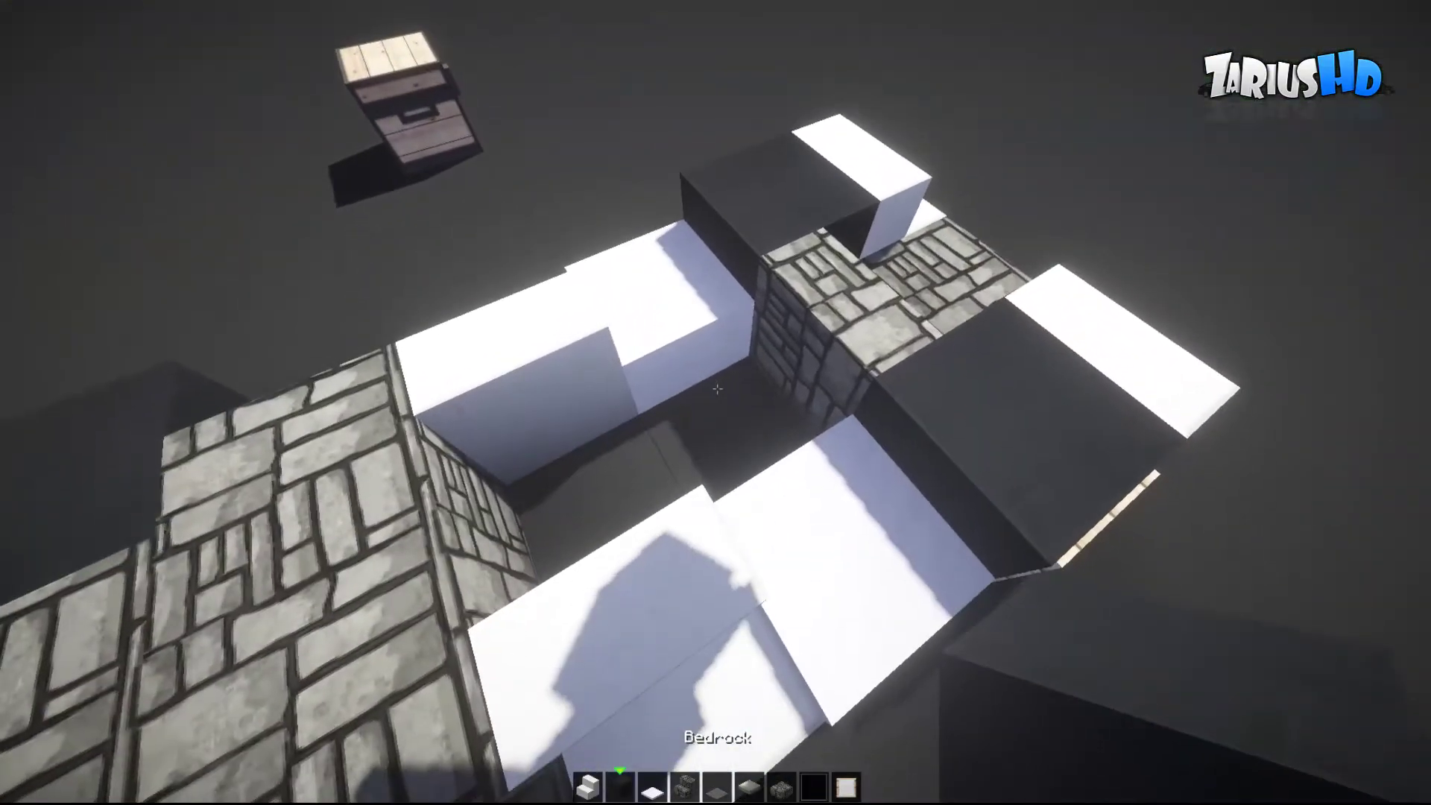
{"action": "key", "text": "s"}
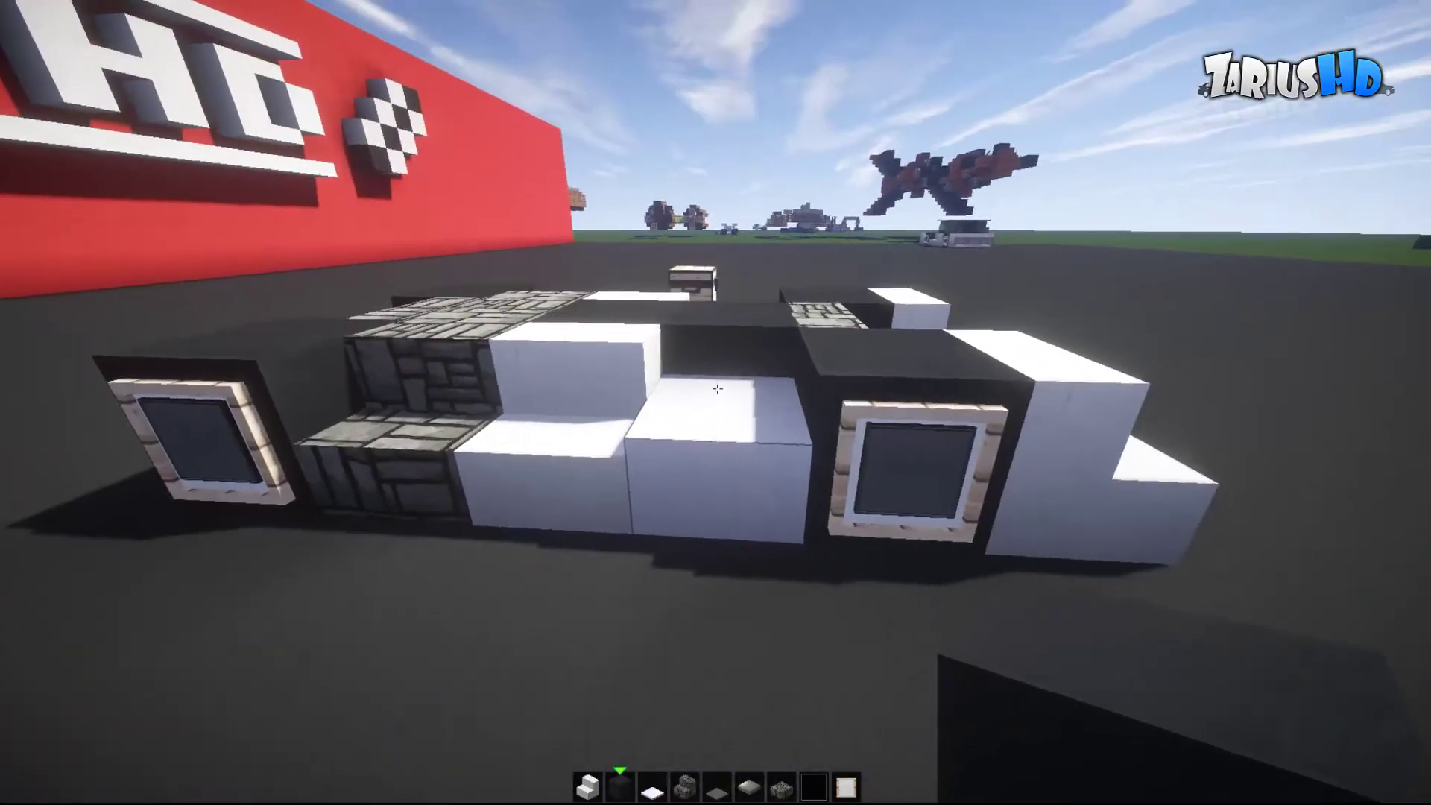
{"action": "key", "text": "w"}
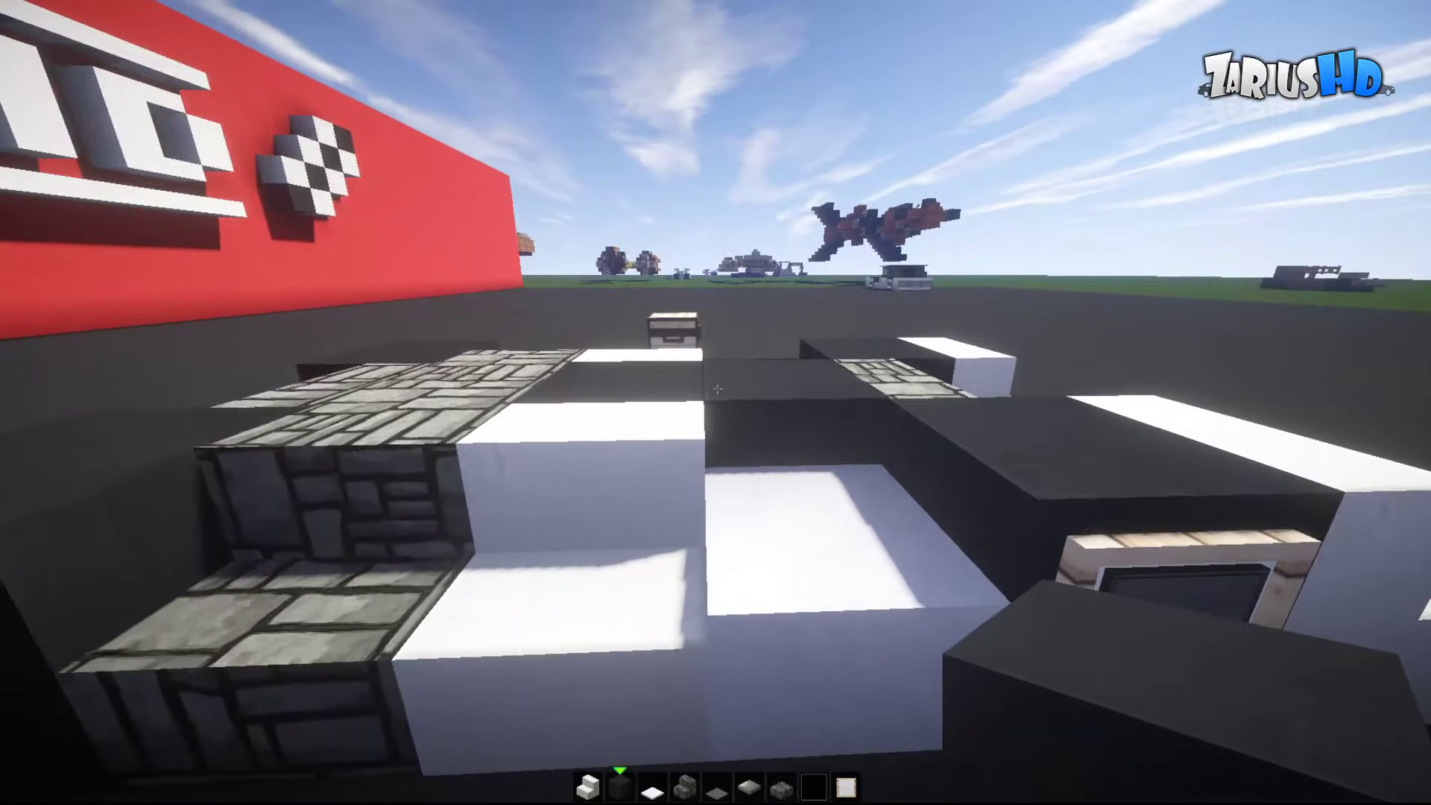
{"action": "key", "text": "w"}
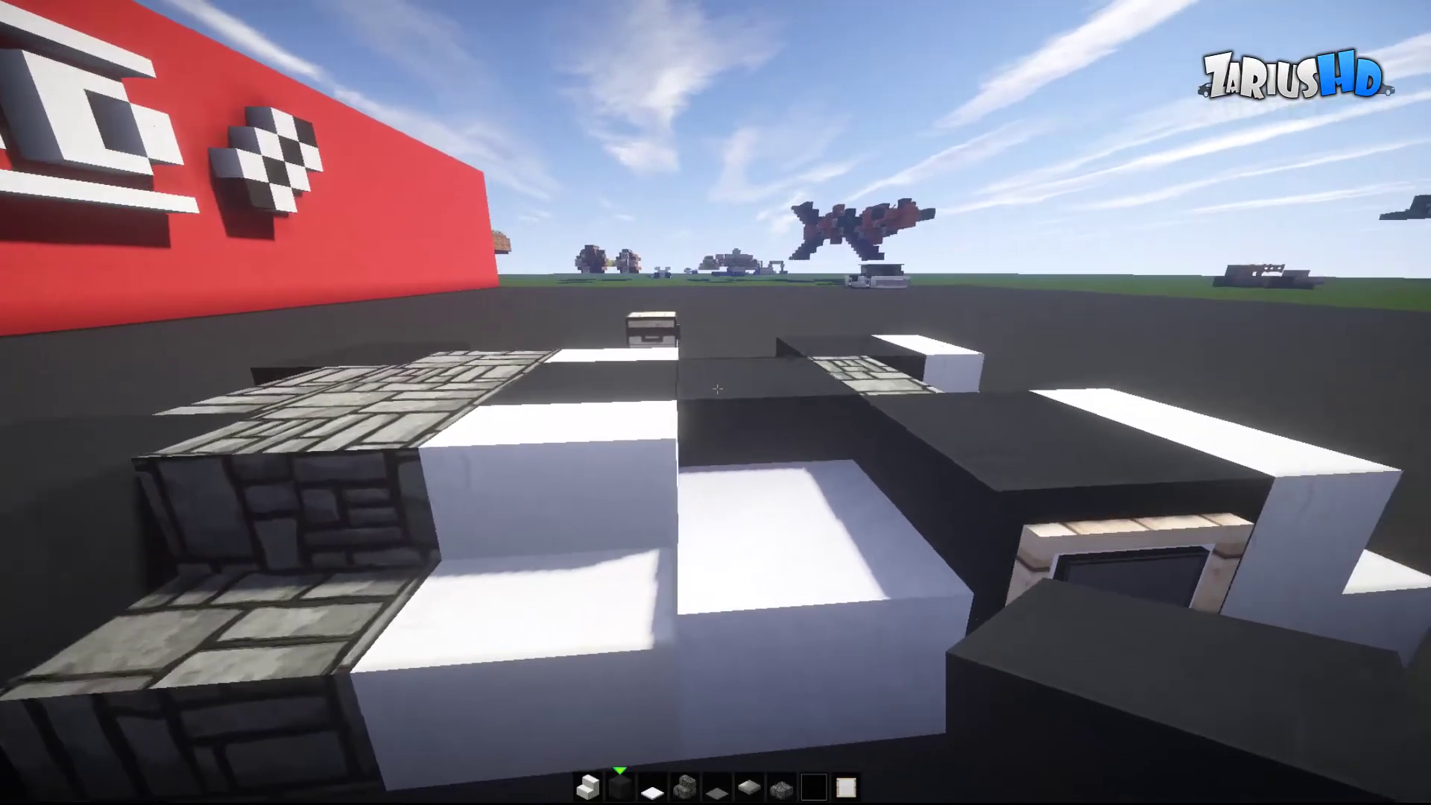
{"action": "key", "text": "d"}
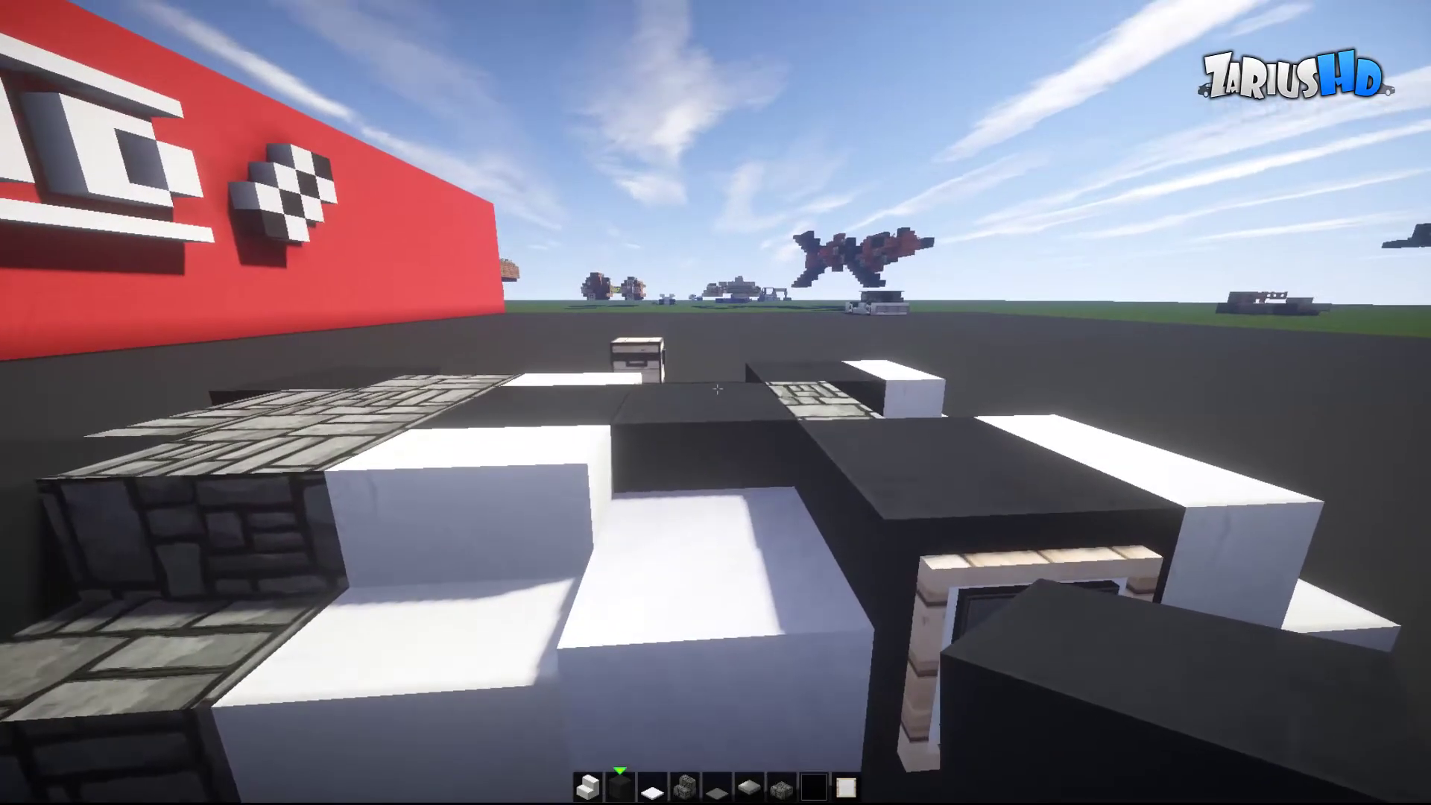
{"action": "key", "text": "a"}
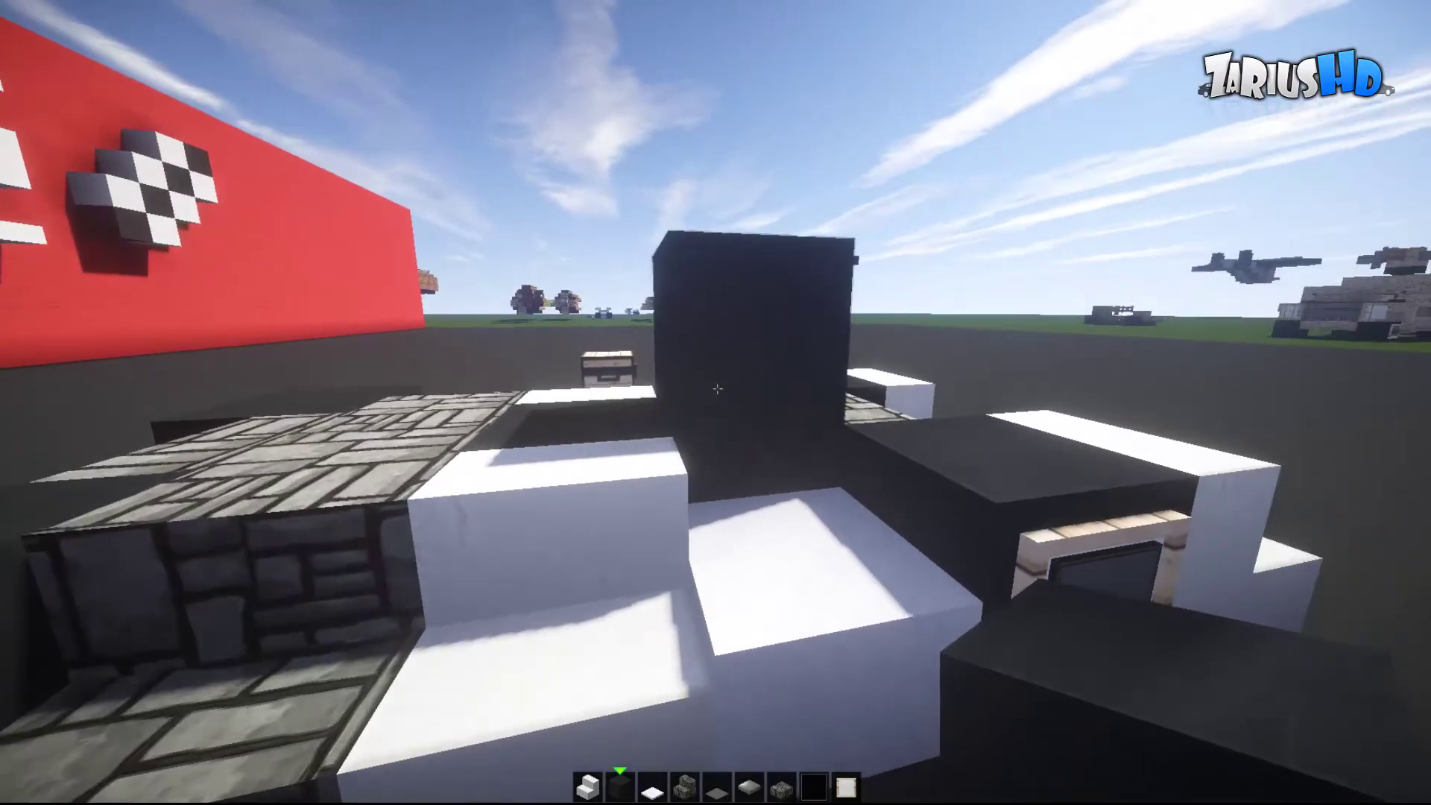
{"action": "key", "text": "s"}
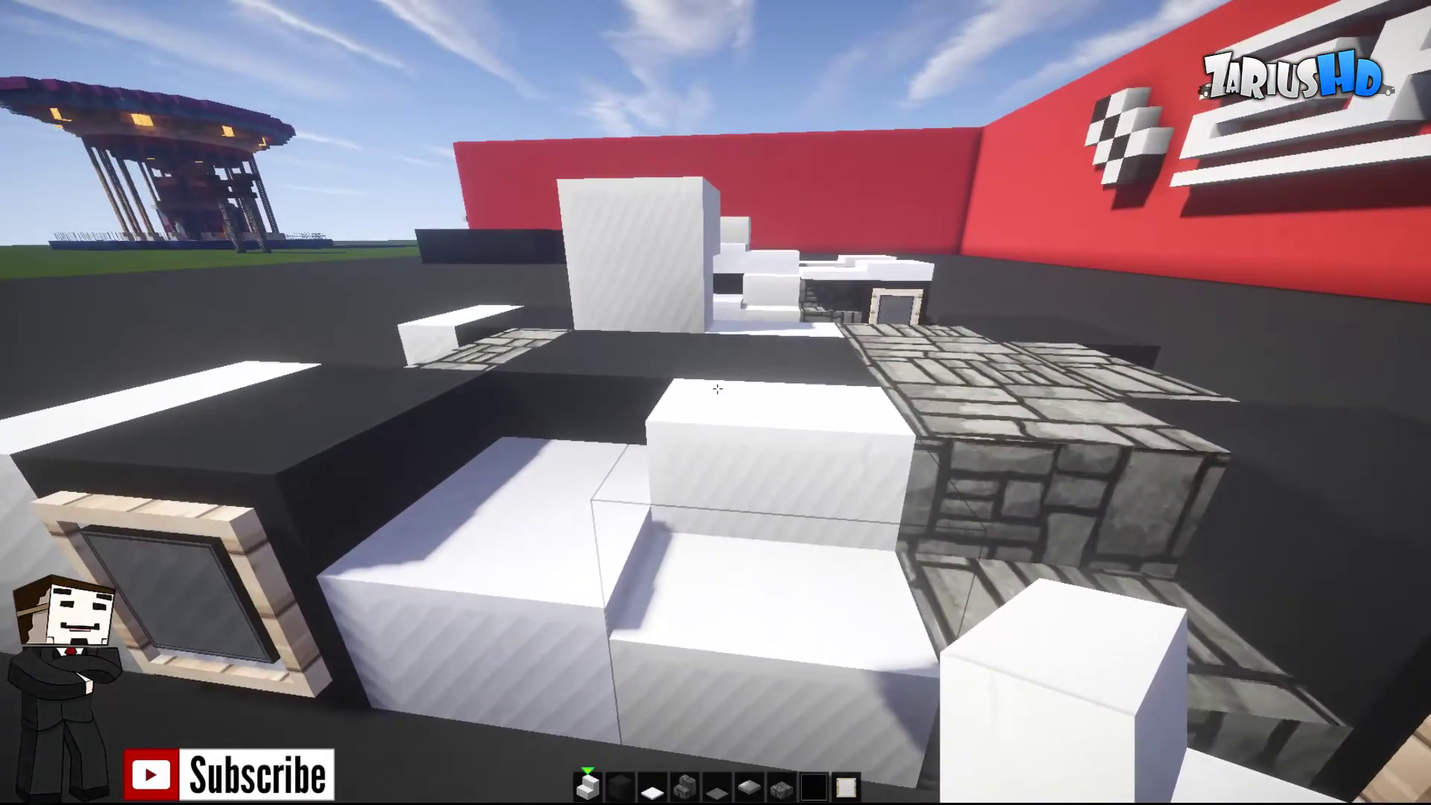
Step: Fill the dark gap with snow and cover the dark block with snow
{"action": "key", "text": "3"}
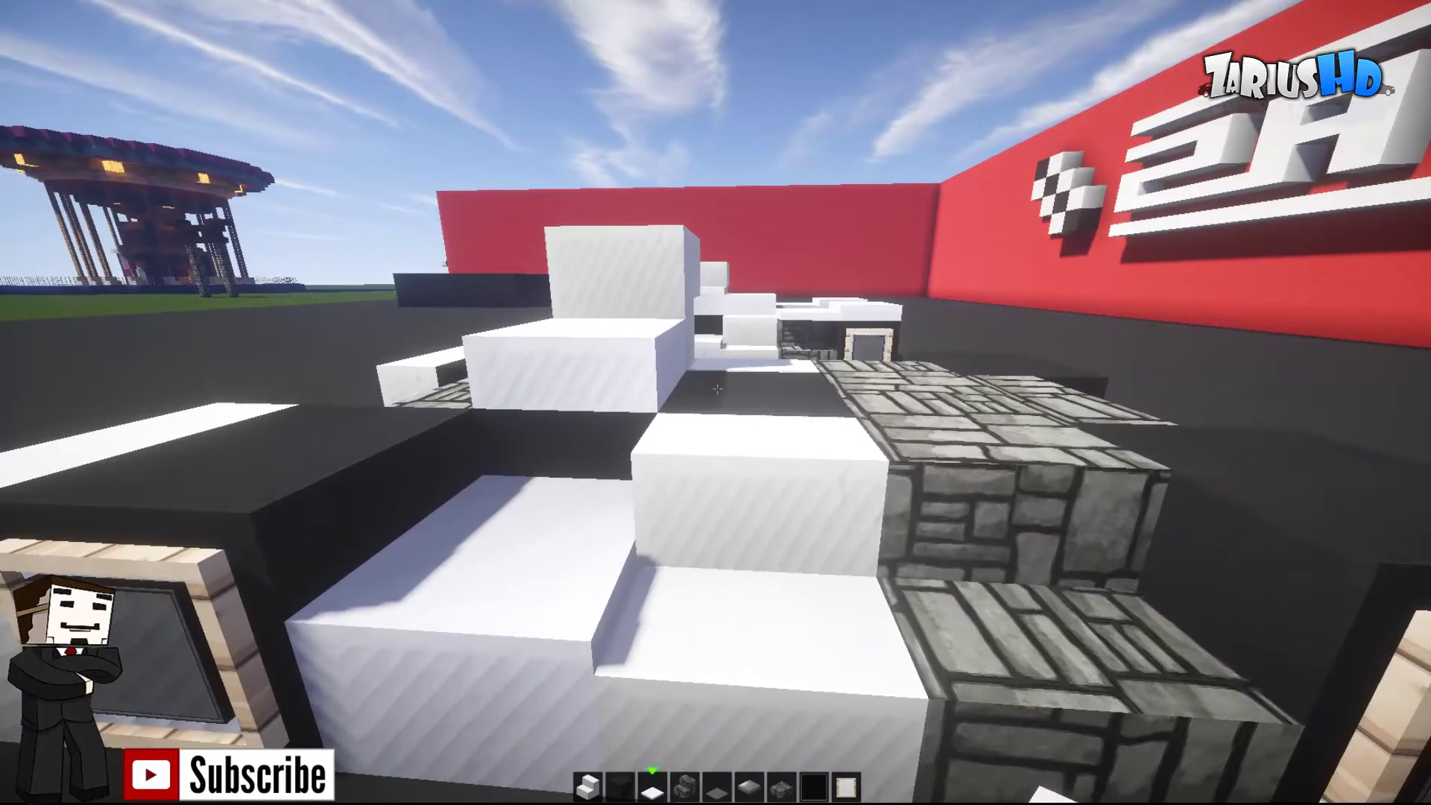
{"action": "right_click", "coordinate": [716, 387]}
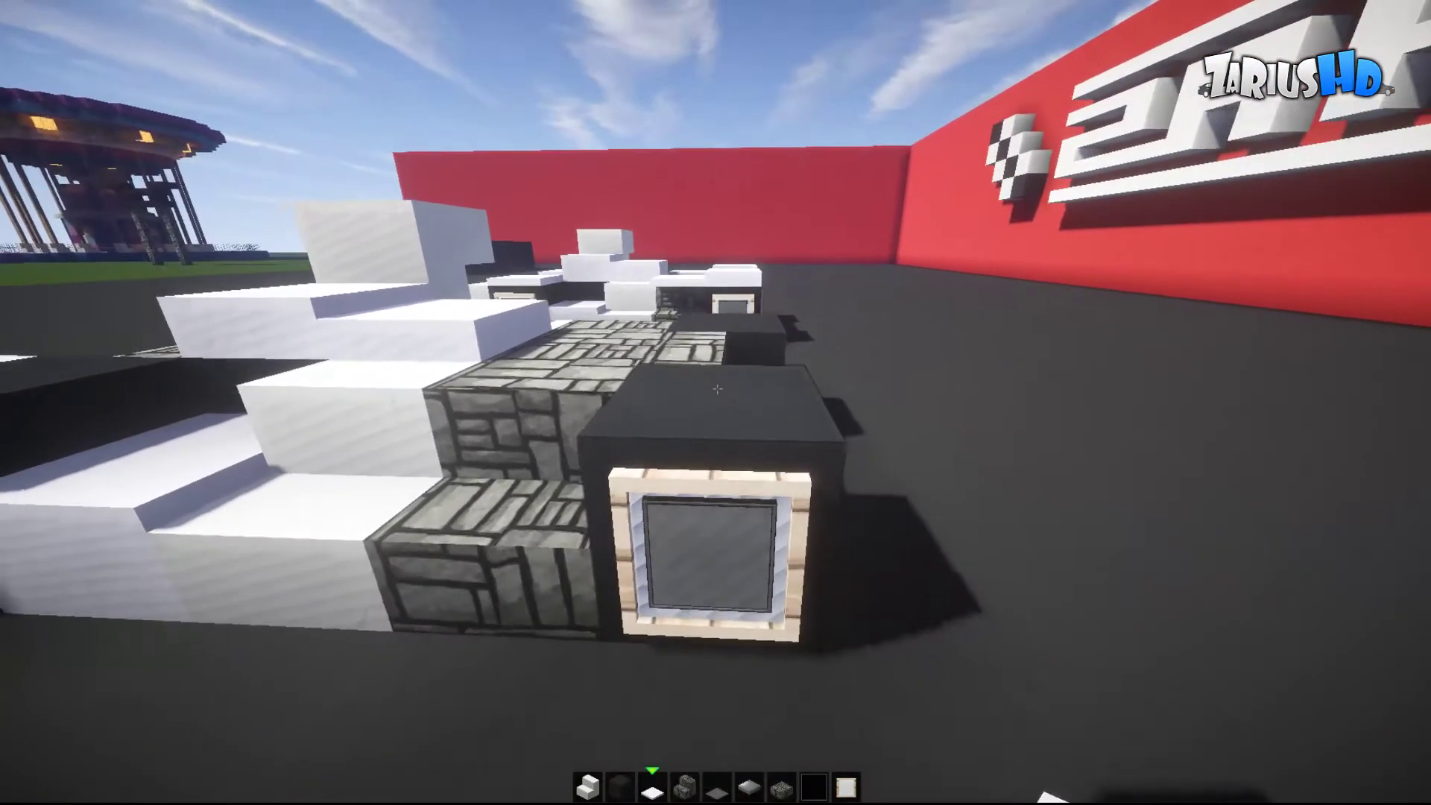
{"action": "right_click", "coordinate": [716, 387]}
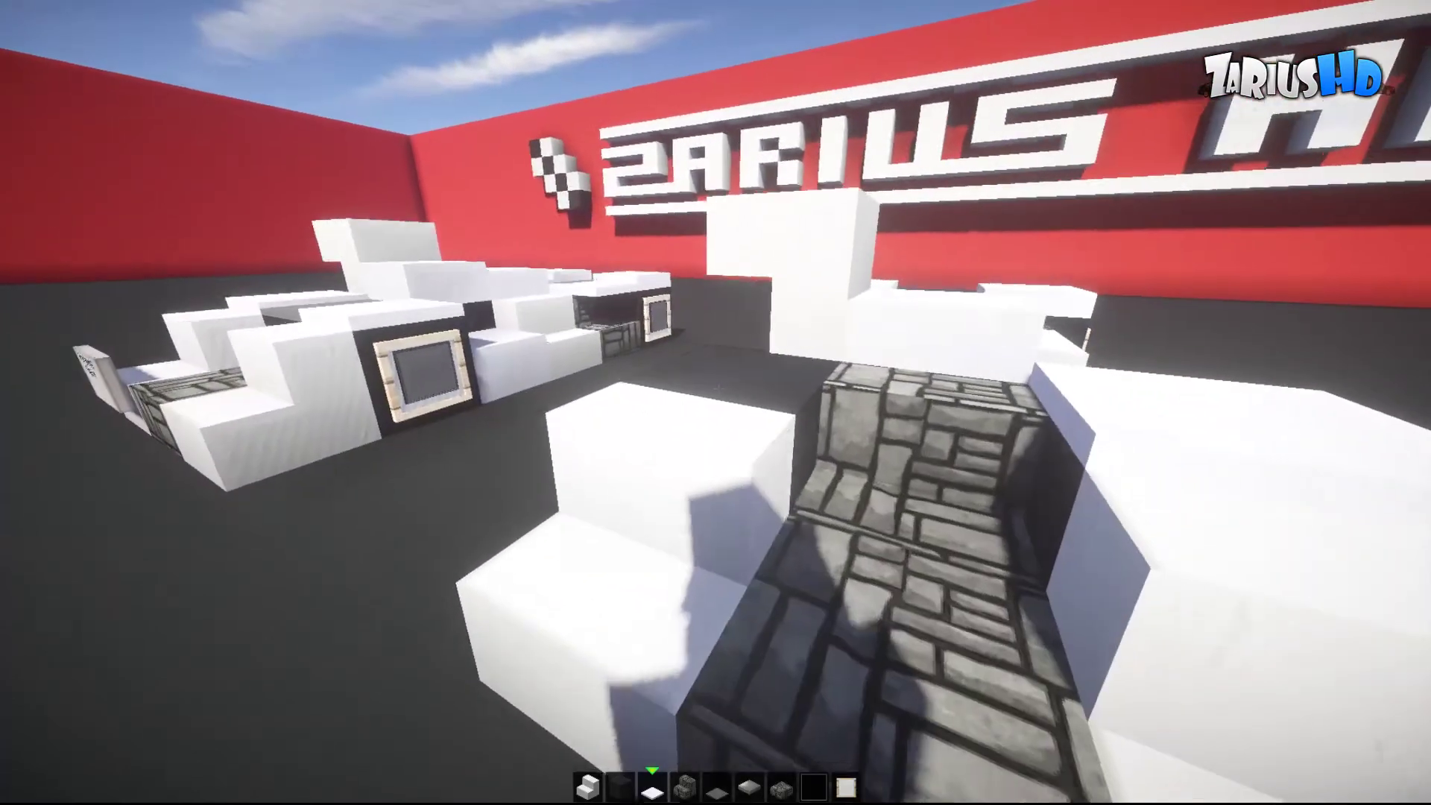
{"action": "scroll", "coordinate": [716, 388], "scroll_direction": "down", "scroll_amount": 2}
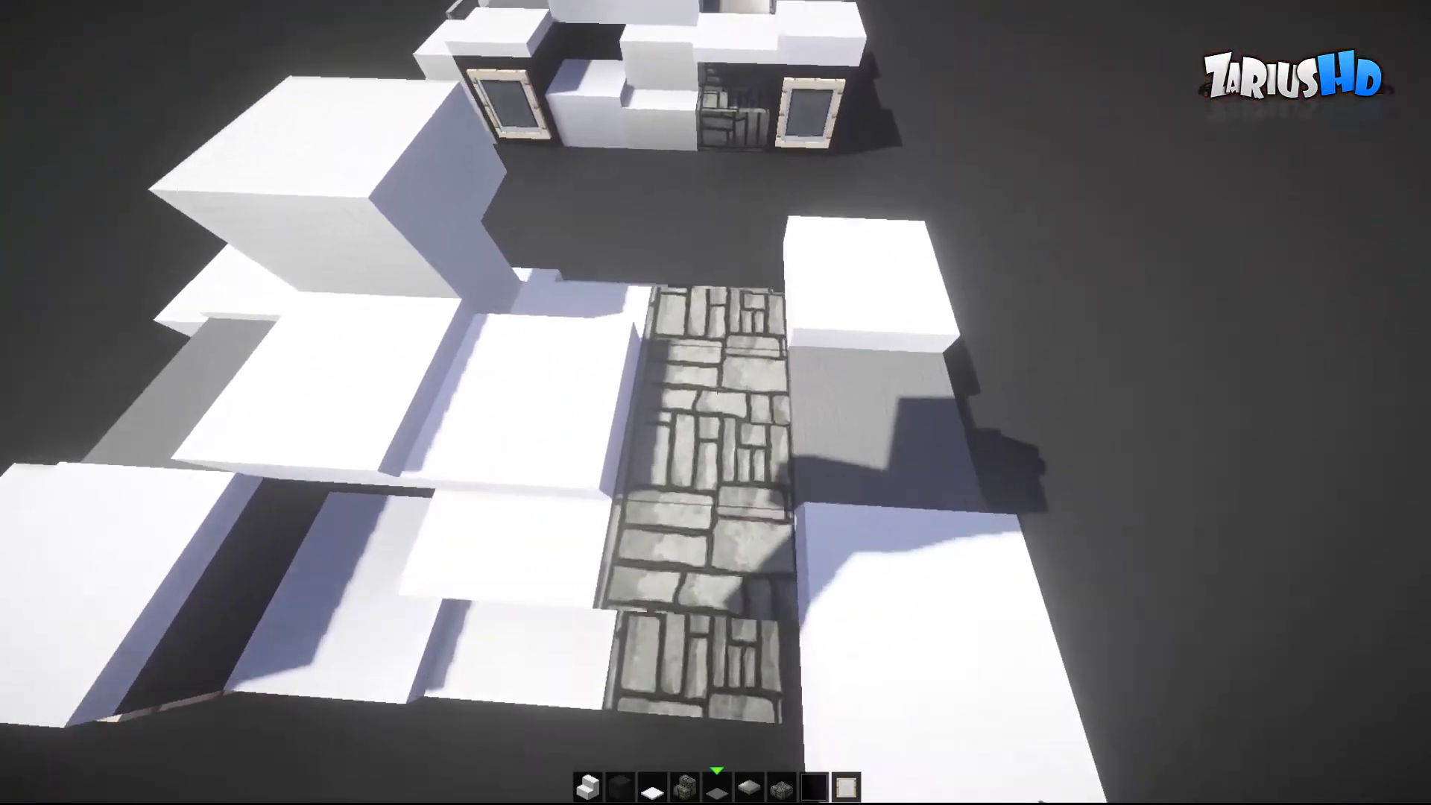
{"action": "scroll", "coordinate": [716, 389], "scroll_direction": "down", "scroll_amount": 1}
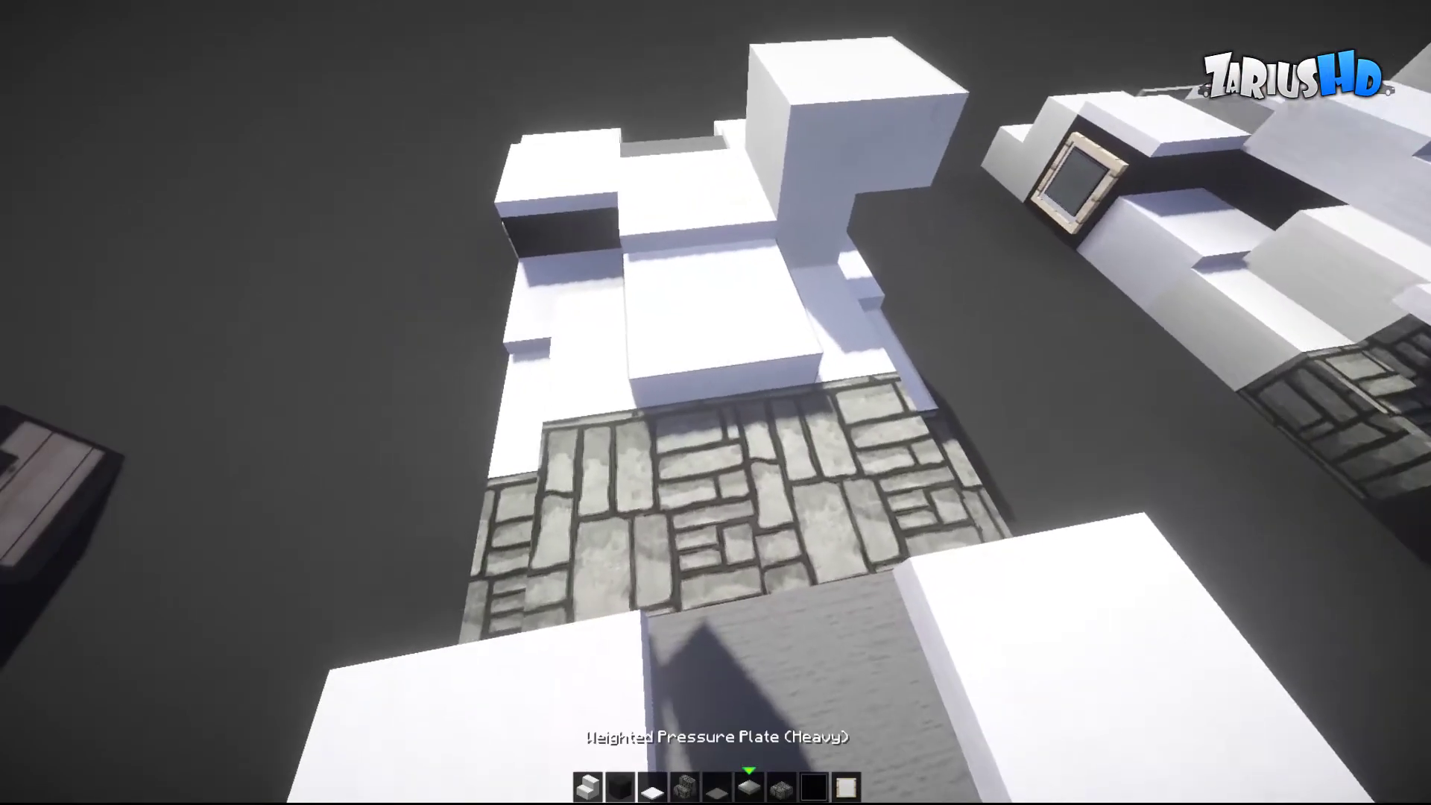
Step: Place a heavy weighted pressure plate on the roof's stone-brick path, then swap hotbar items
{"action": "right_click", "coordinate": [715, 388]}
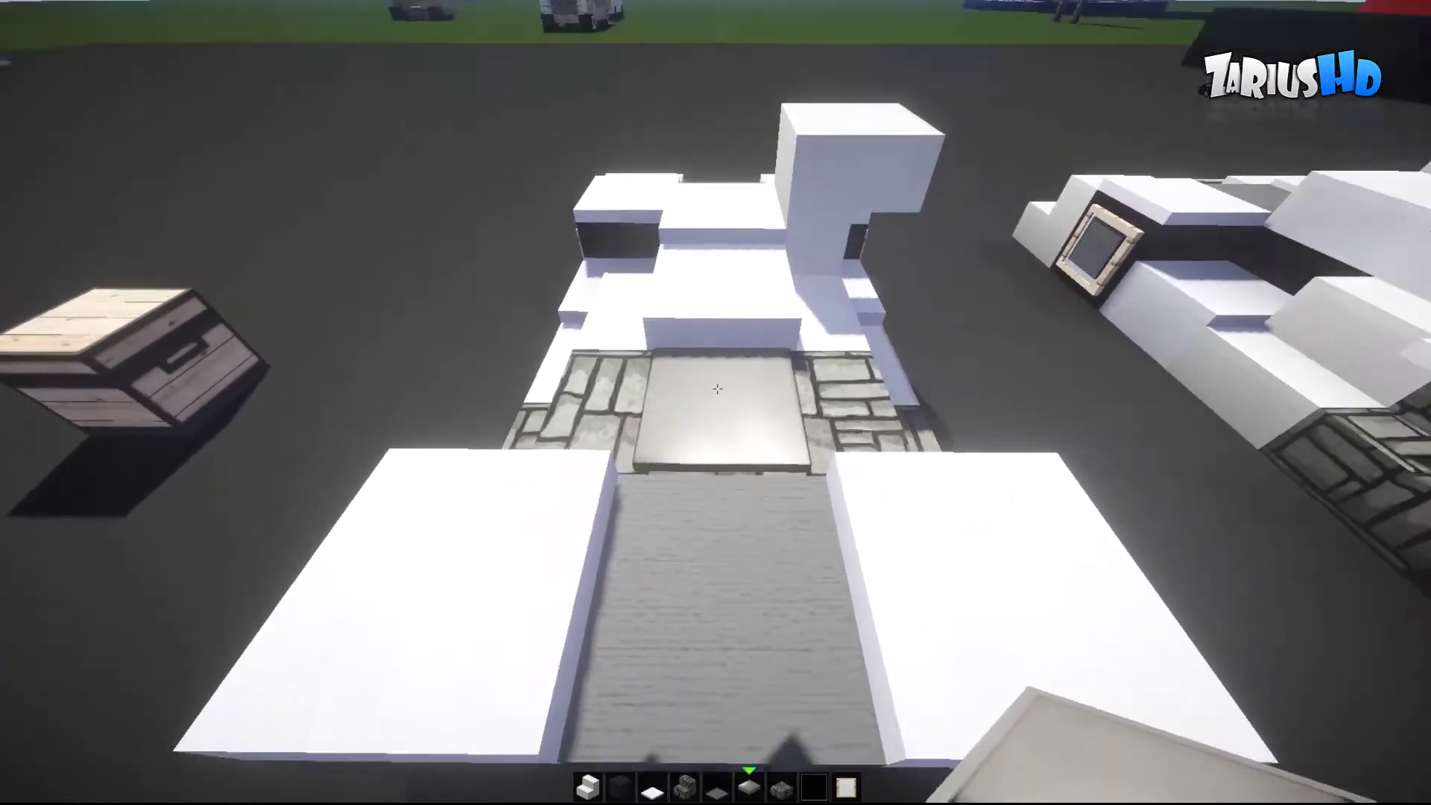
{"action": "scroll", "coordinate": [716, 389], "scroll_direction": "up", "scroll_amount": 3}
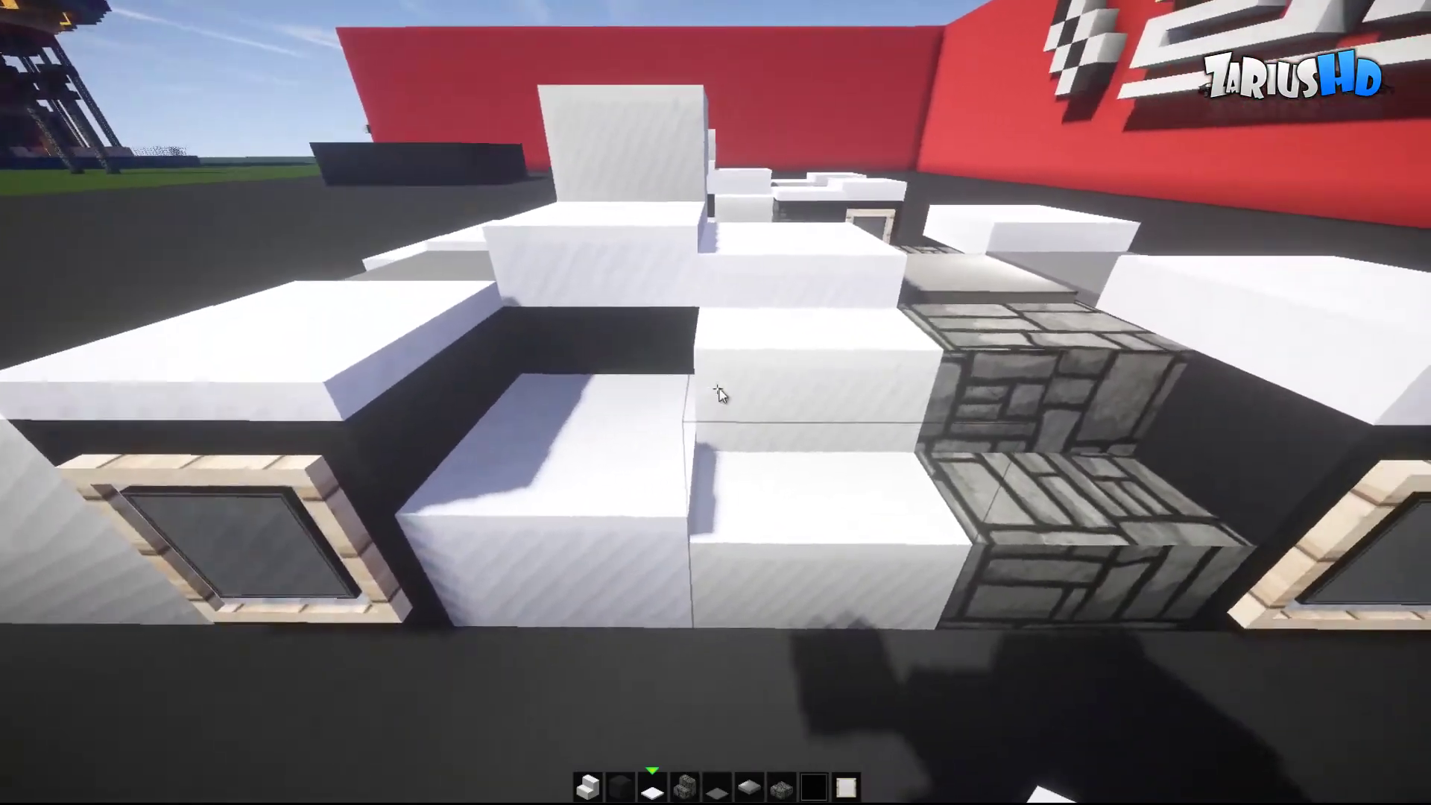
{"action": "key", "text": "e"}
{"action": "scroll", "coordinate": [761, 381], "scroll_direction": "down", "scroll_amount": 5}
{"action": "scroll", "coordinate": [807, 387], "scroll_direction": "down", "scroll_amount": 3}
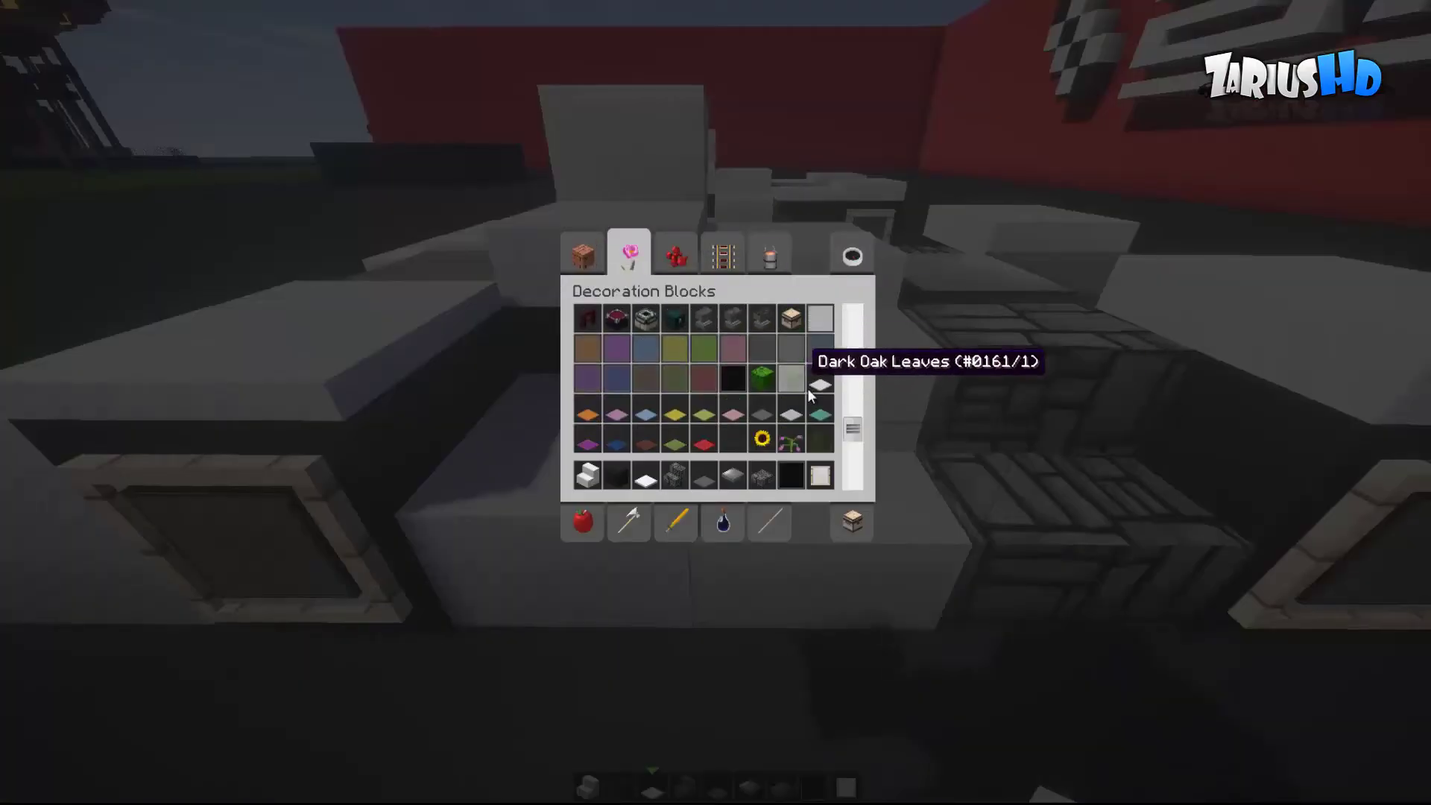
{"action": "key", "text": "e"}
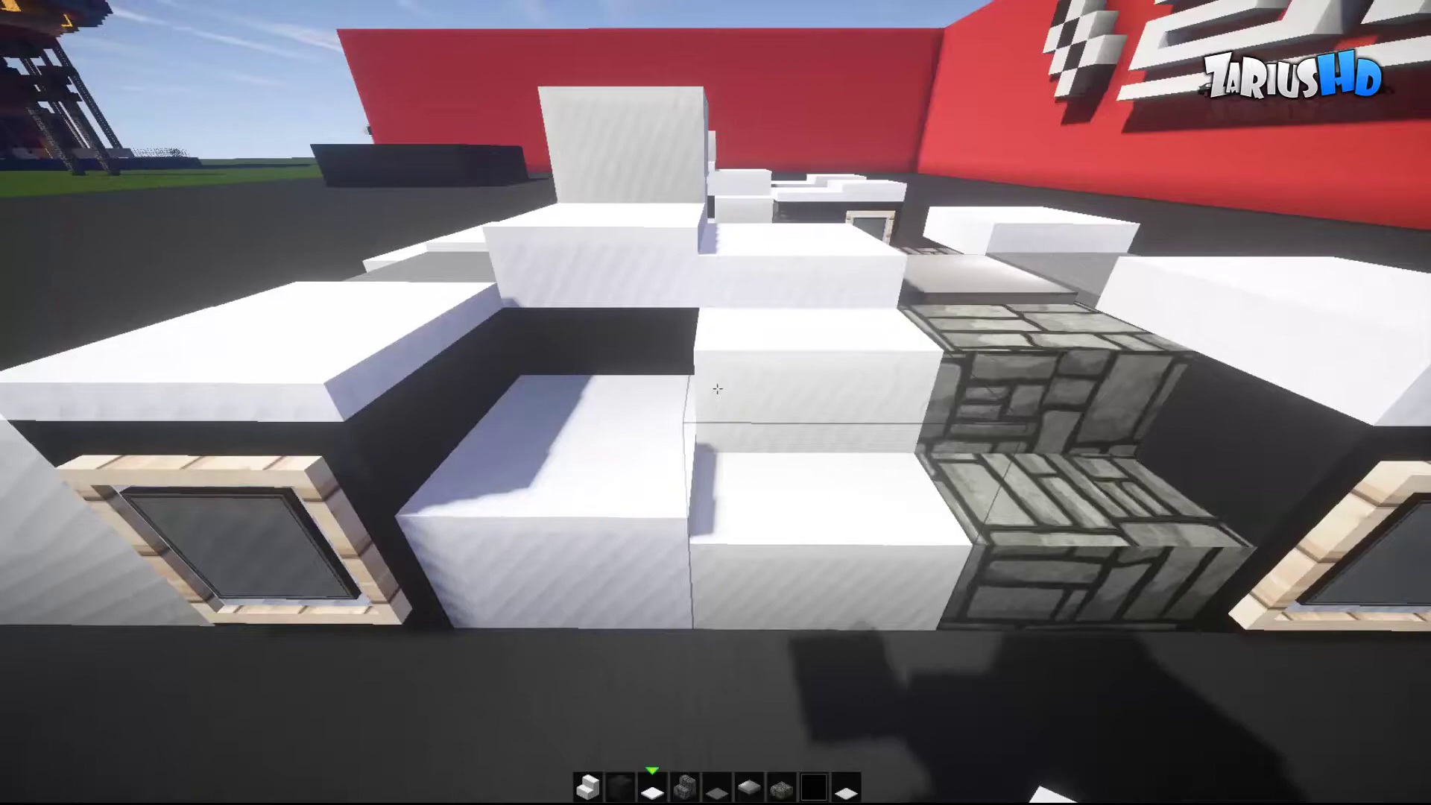
{"action": "scroll", "coordinate": [716, 403], "scroll_direction": "down", "scroll_amount": 3}
{"action": "scroll", "coordinate": [716, 402], "scroll_direction": "down", "scroll_amount": 3}
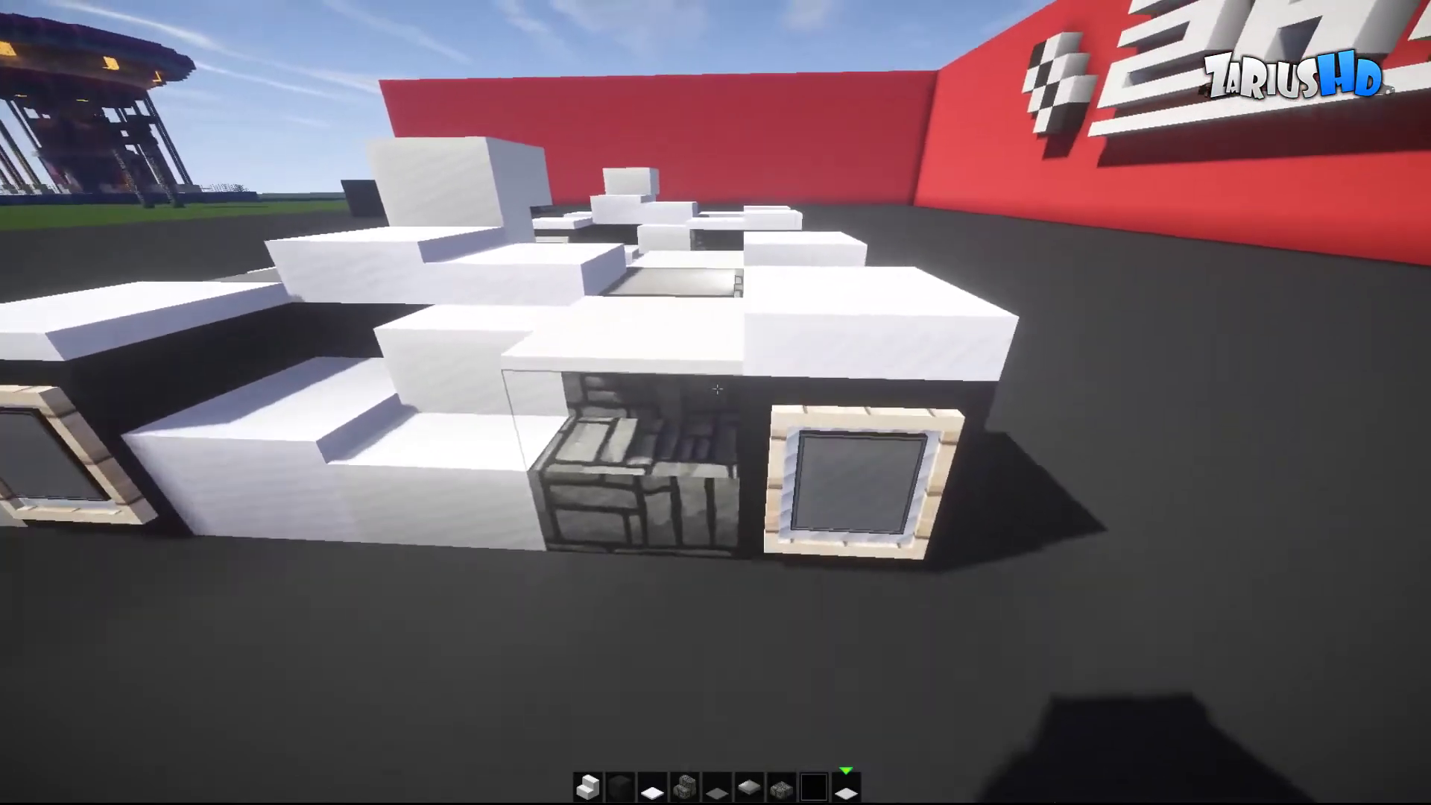
{"action": "key", "text": "e"}
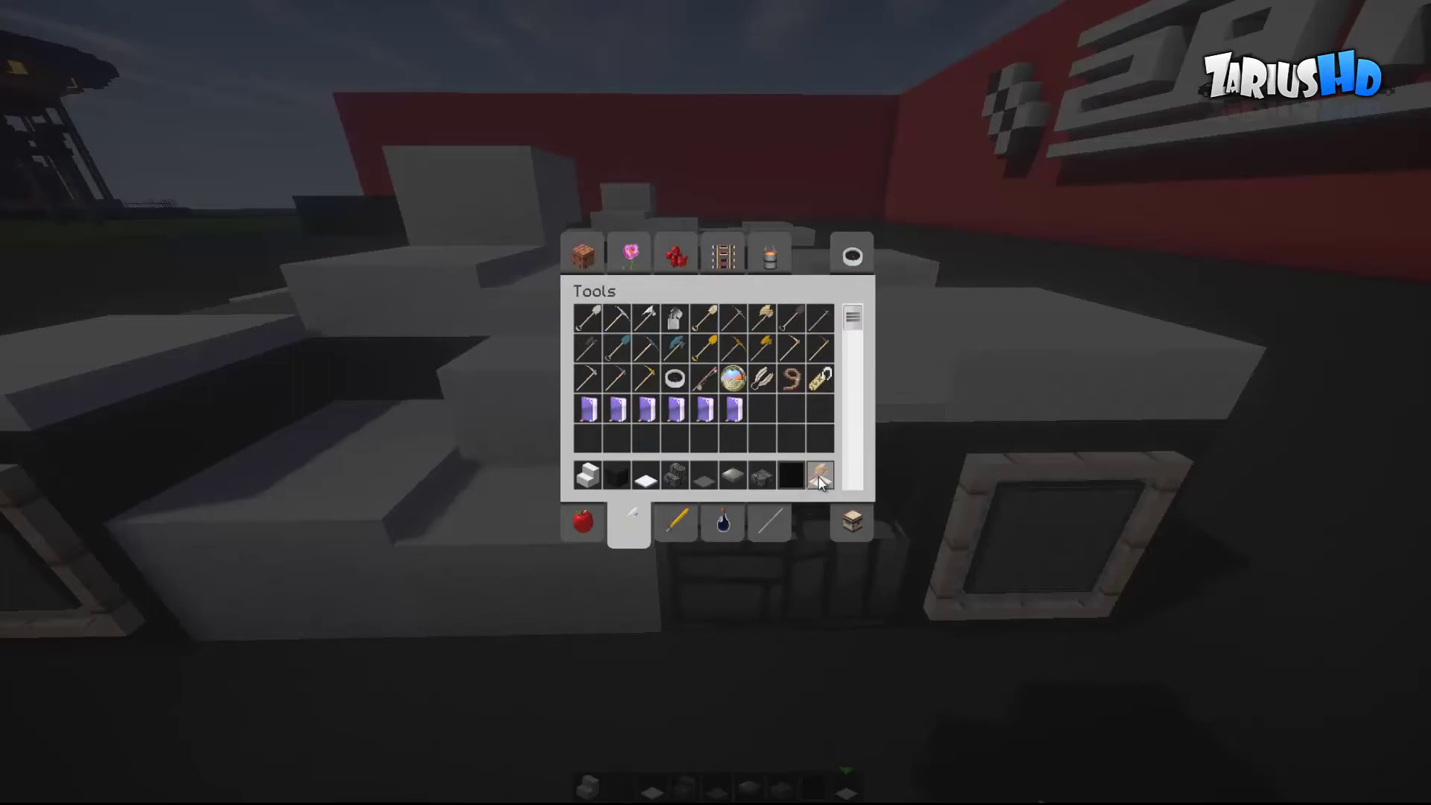
Step: With a wooden axe, turn the first selected roof block into snow layers via //replace 78
{"action": "left_click", "coordinate": [821, 478]}
{"action": "key", "text": "e"}
{"action": "left_click", "coordinate": [716, 388]}
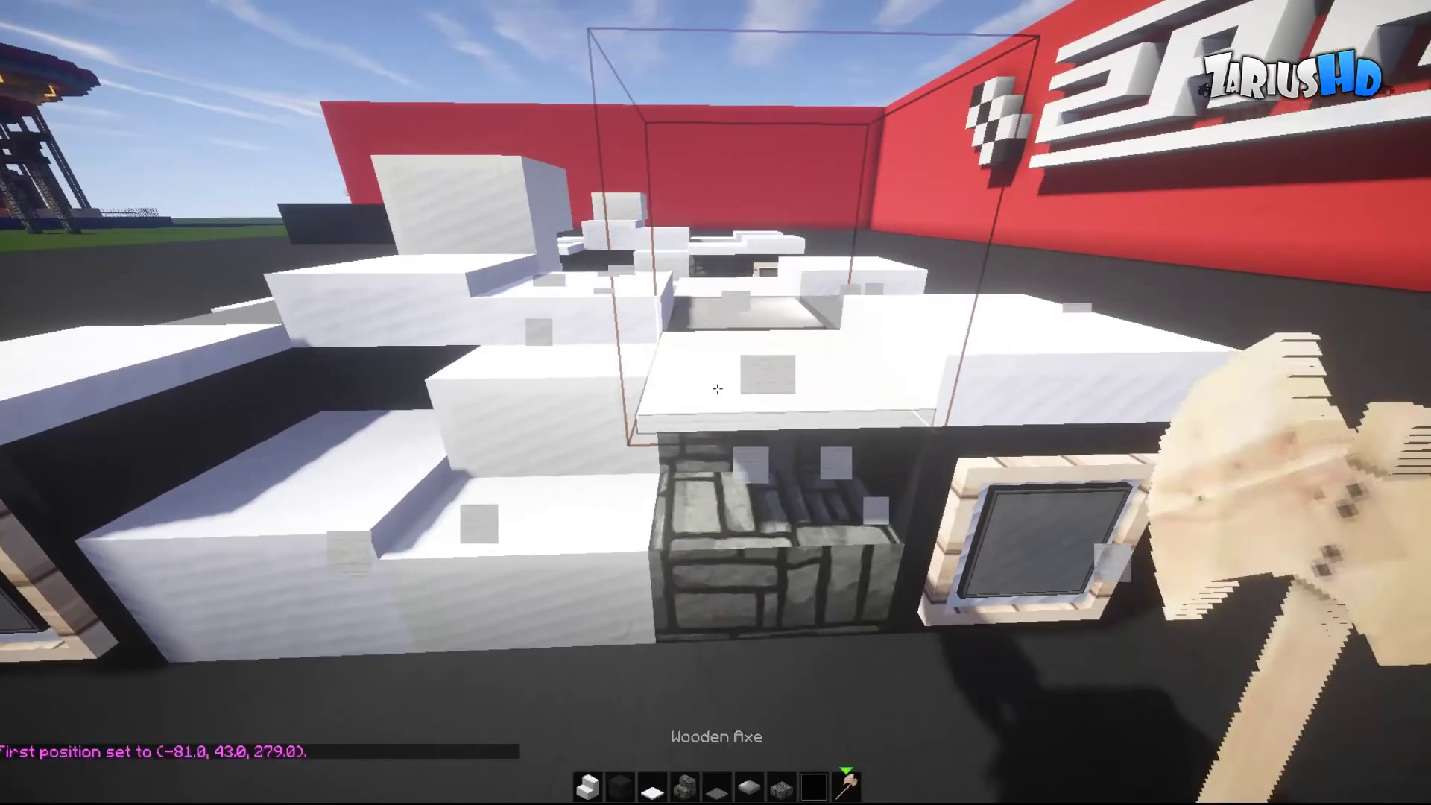
{"action": "type", "text": "//replace 78"}
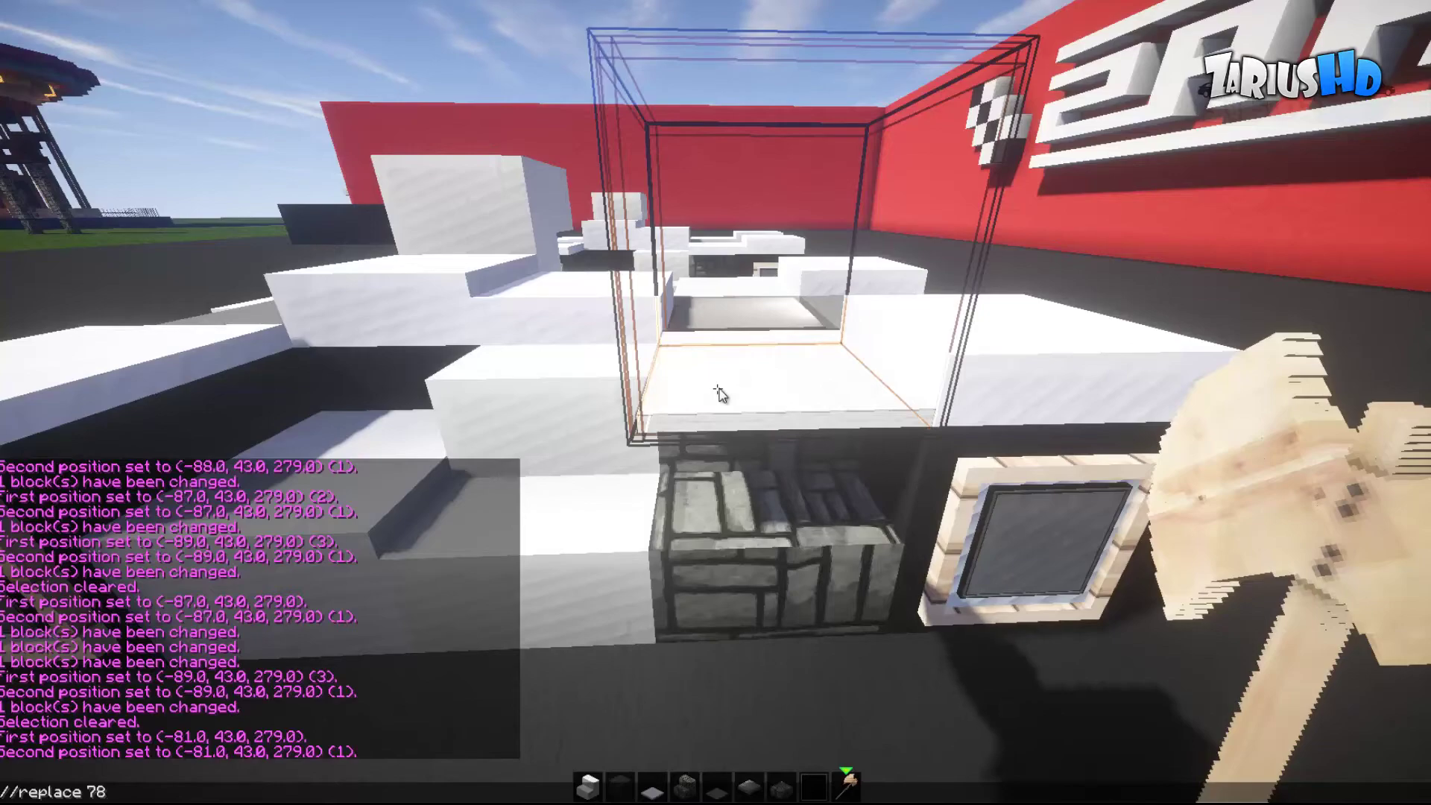
{"action": "key", "text": "Return"}
Step: Replace a second roof block with snow layers, then clear the selection with //sel
{"action": "key", "text": "w"}
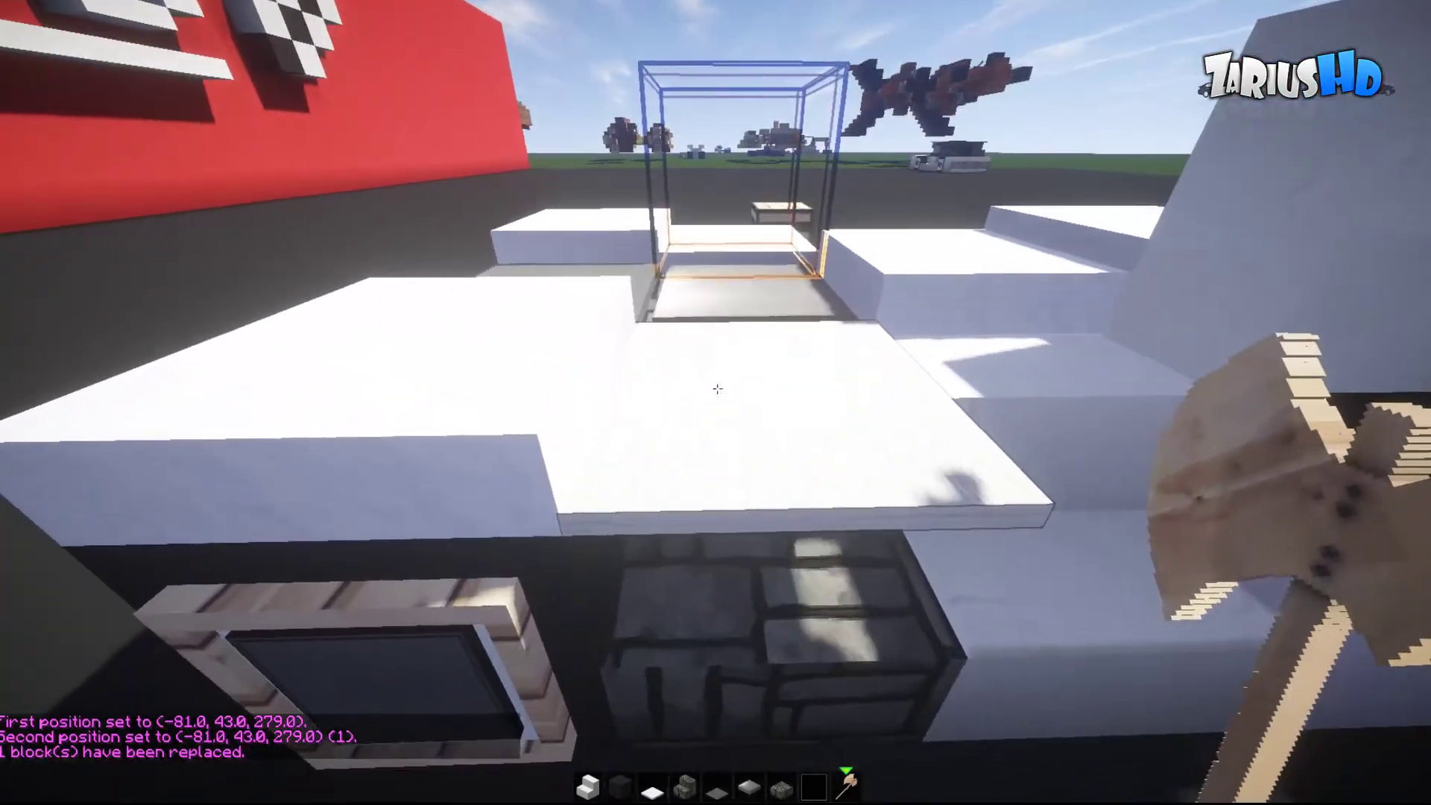
{"action": "left_click", "coordinate": [716, 388]}
{"action": "right_click", "coordinate": [716, 387]}
{"action": "type", "text": "//replace 78"}
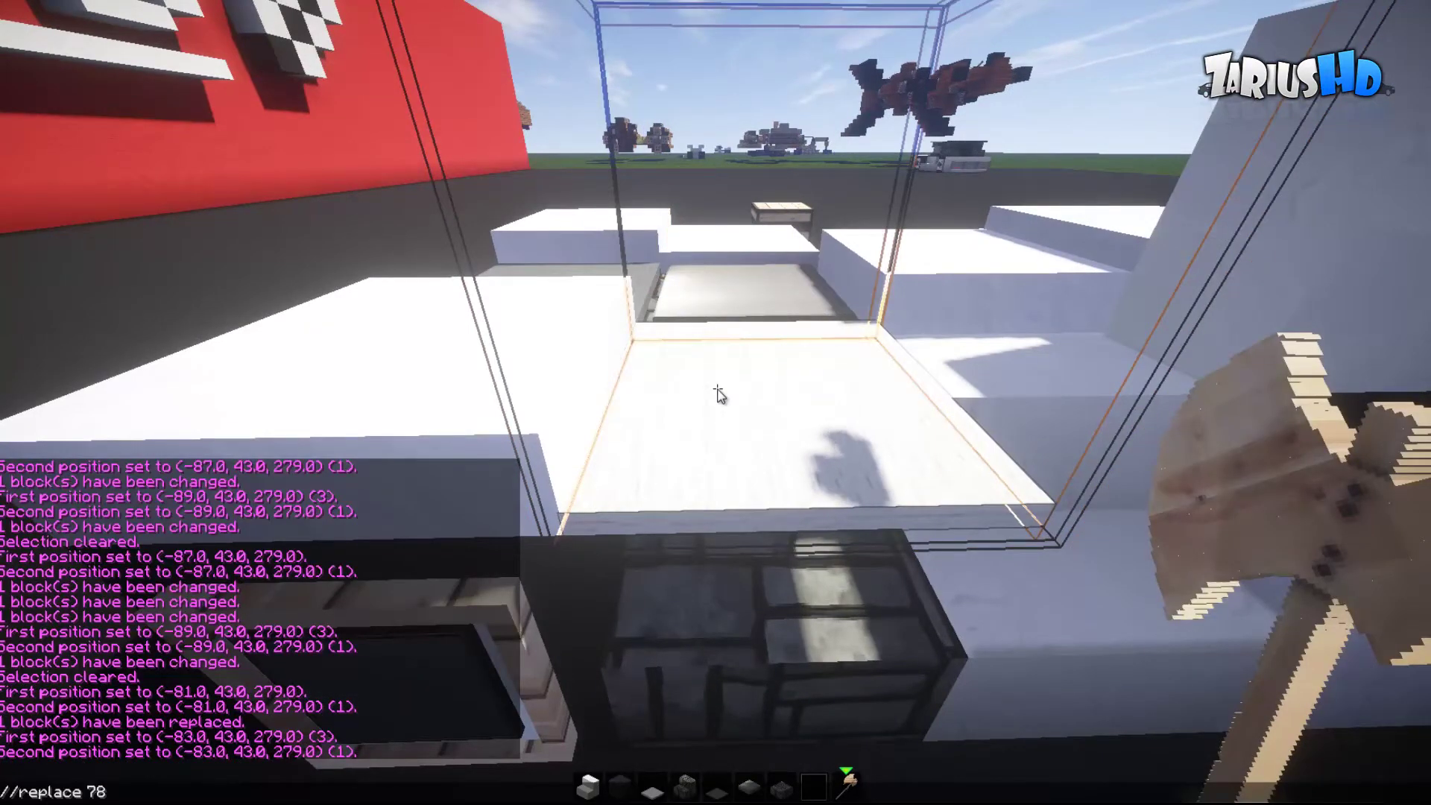
{"action": "key", "text": "Return"}
{"action": "key", "text": "slash"}
{"action": "type", "text": "/sel"}
{"action": "key", "text": "Return"}
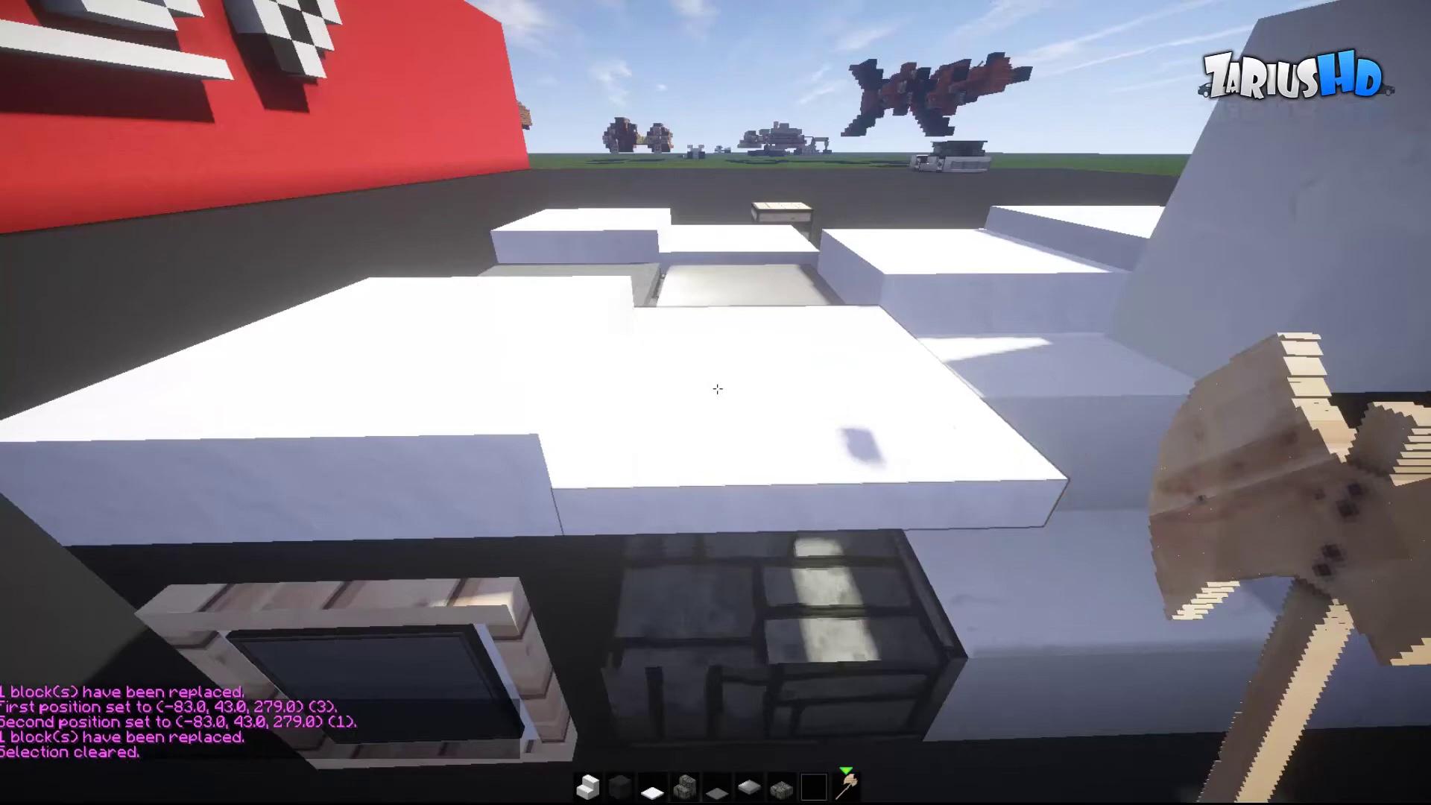
{"action": "key", "text": "s"}
{"action": "key", "text": "w"}
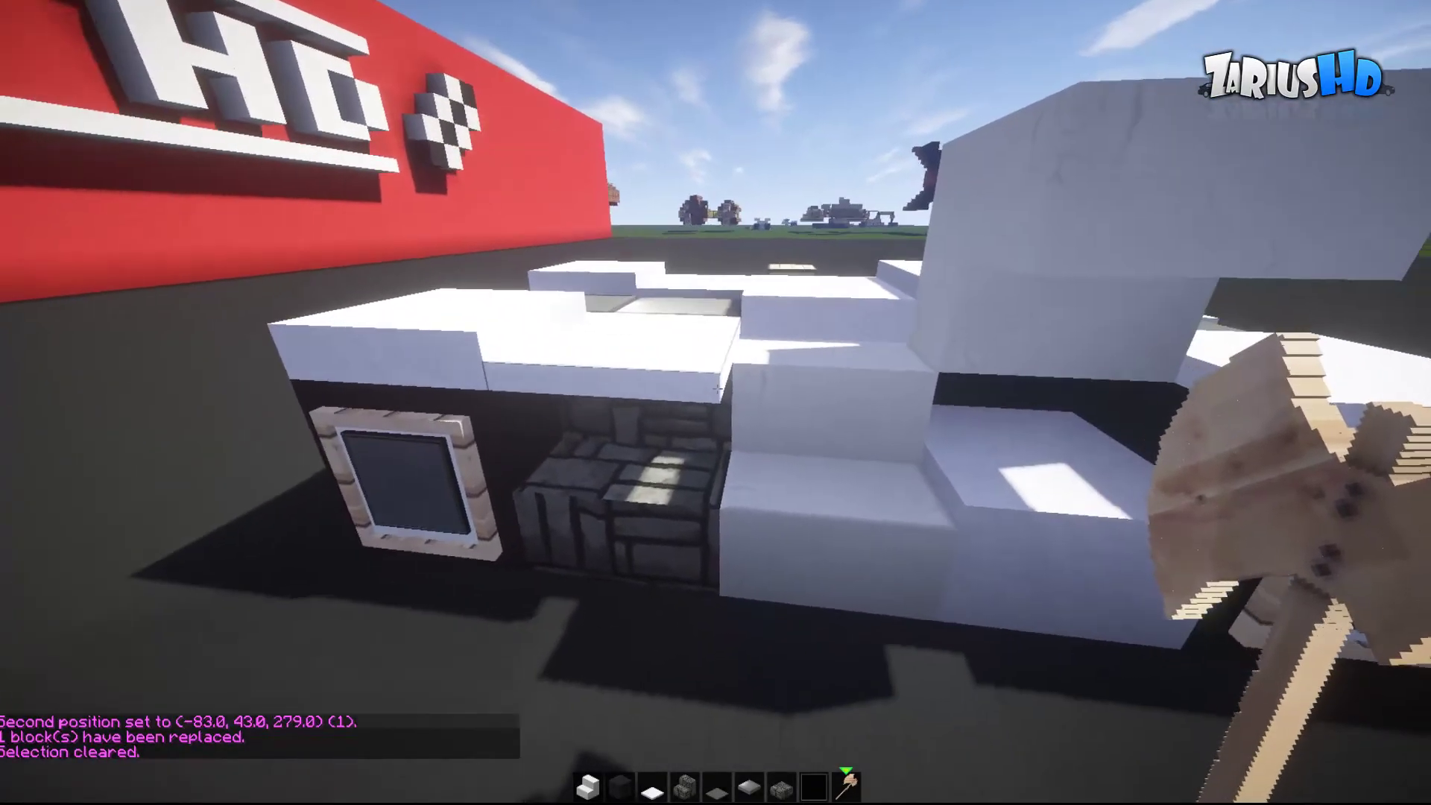
Step: Inspect the snow-layered car from above and every side, then open the creative inventory
{"action": "key", "text": "d"}
{"action": "key", "text": "w"}
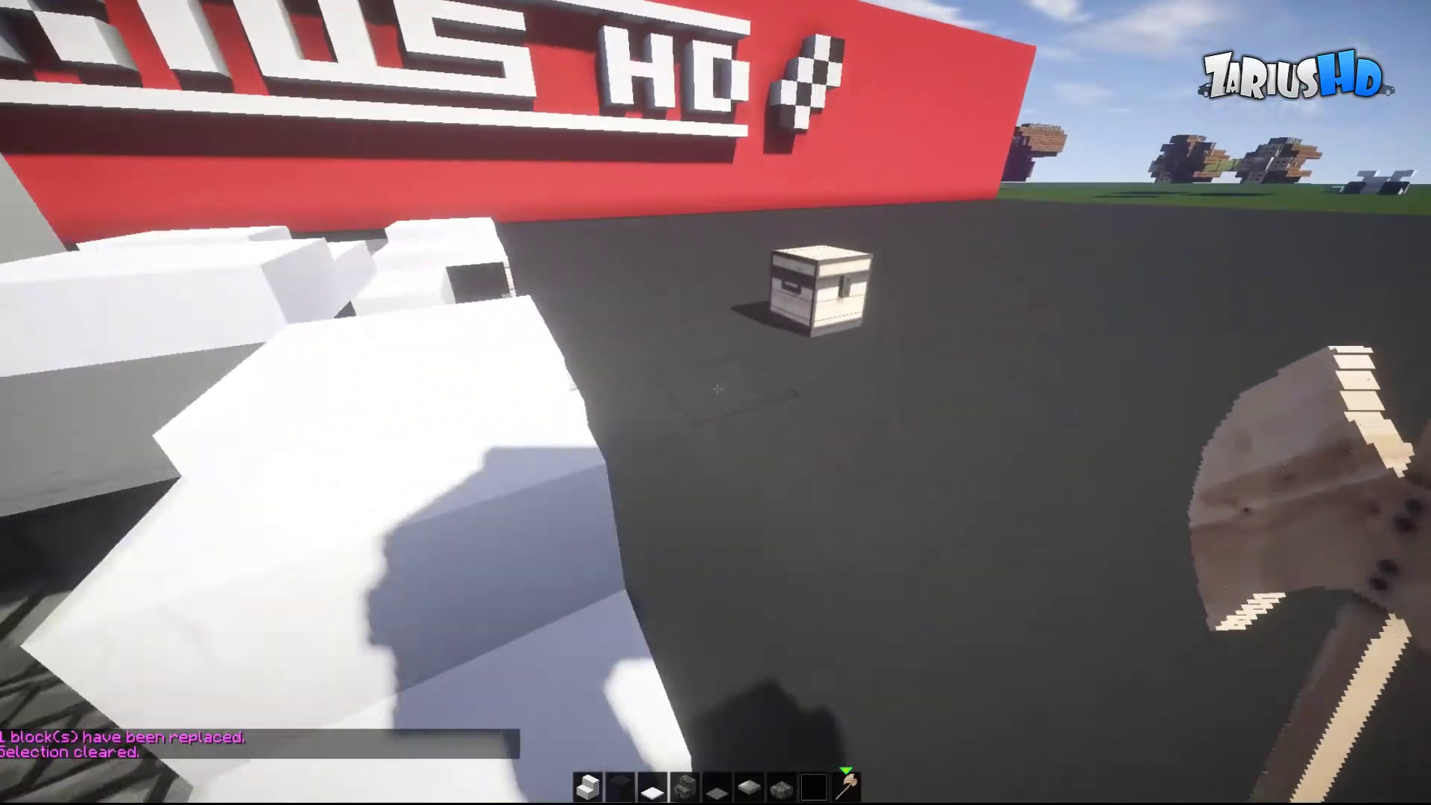
{"action": "key", "text": "s"}
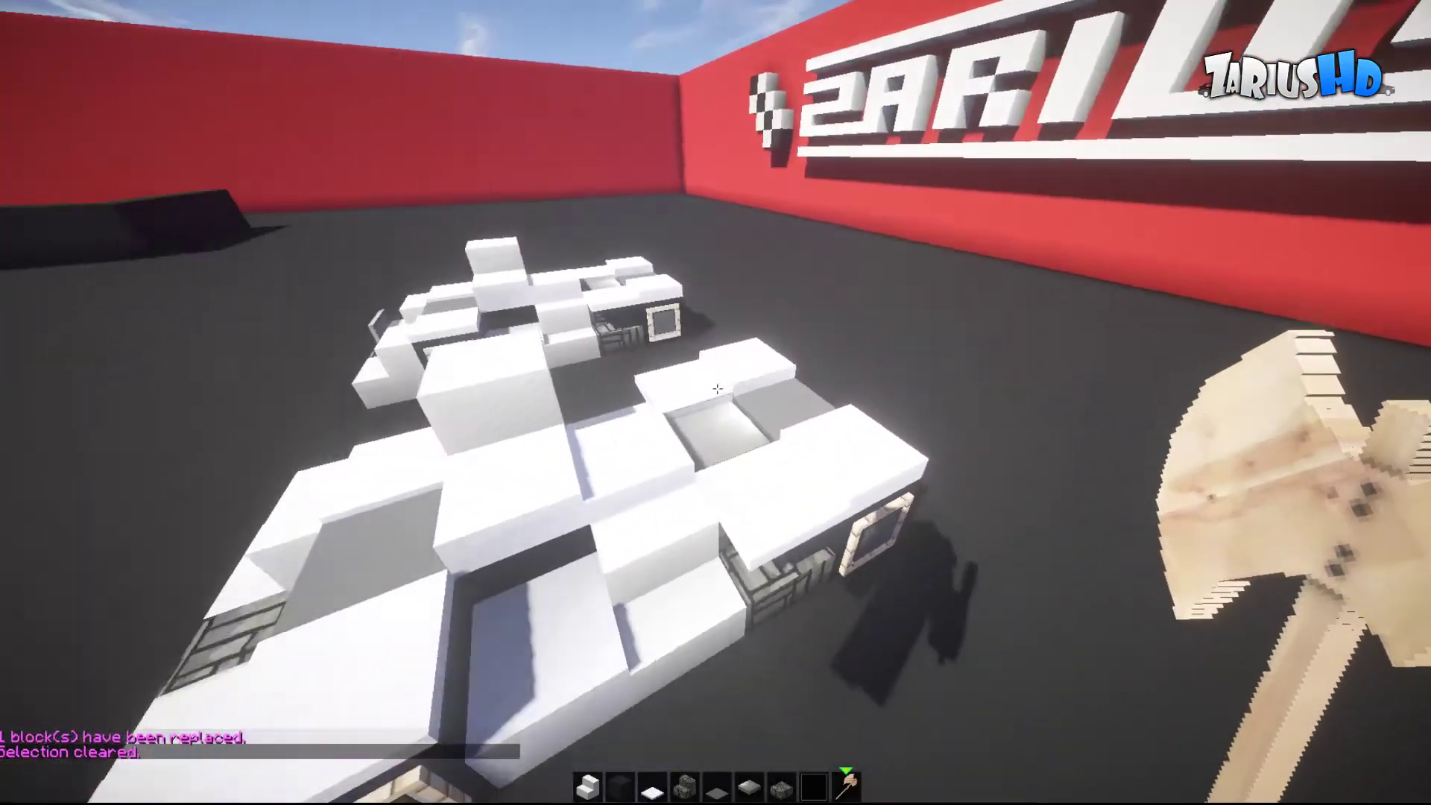
{"action": "key", "text": "w"}
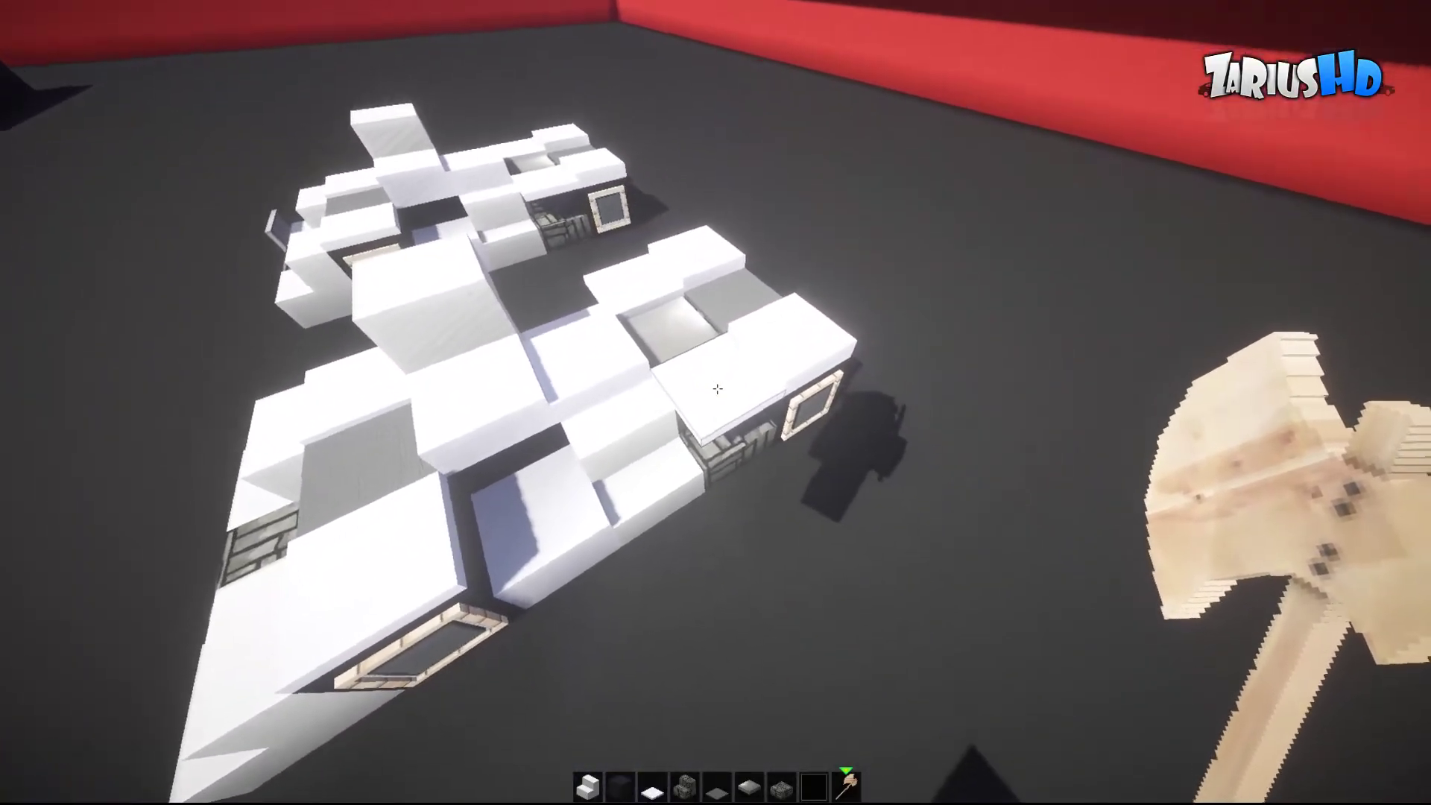
{"action": "key", "text": "shift"}
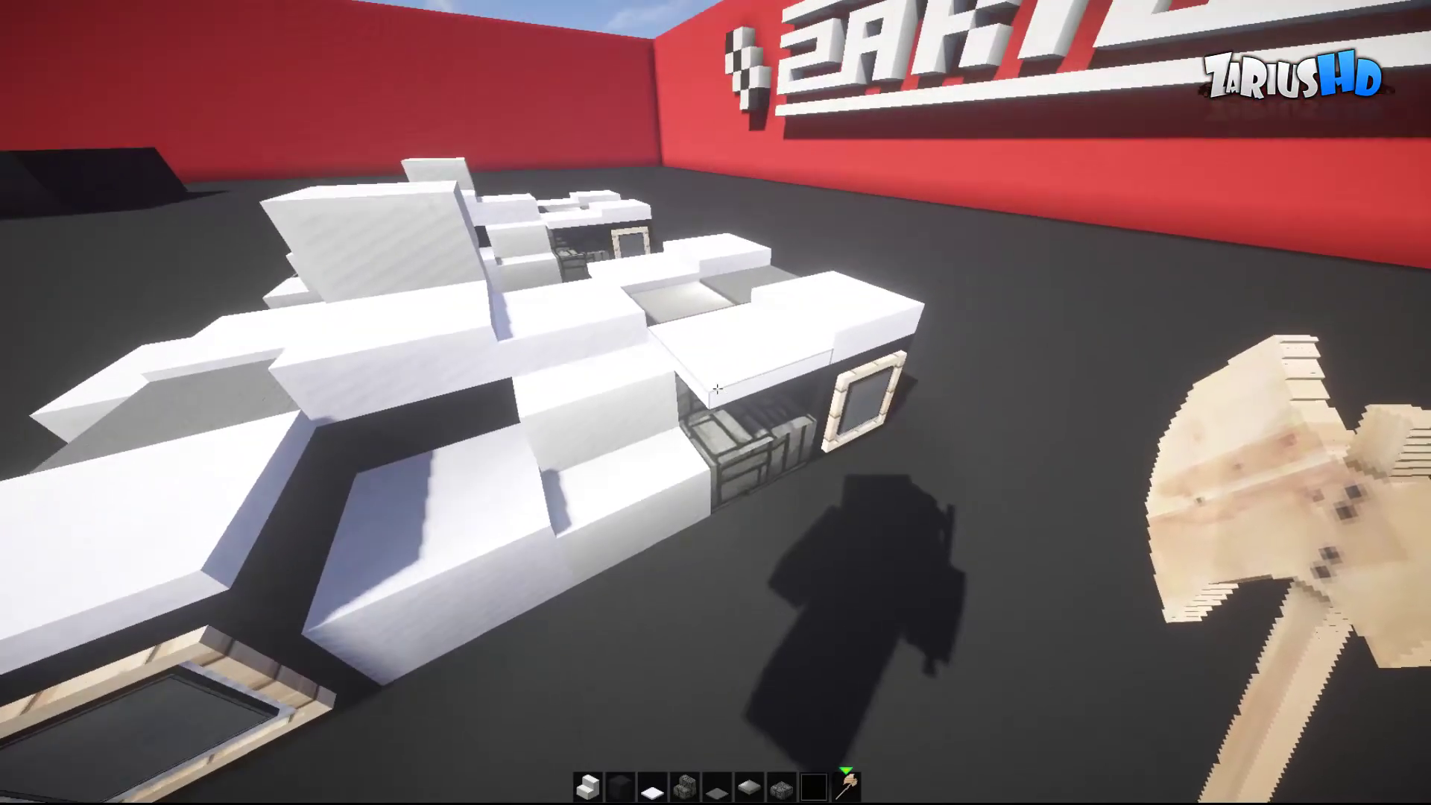
{"action": "key", "text": "d"}
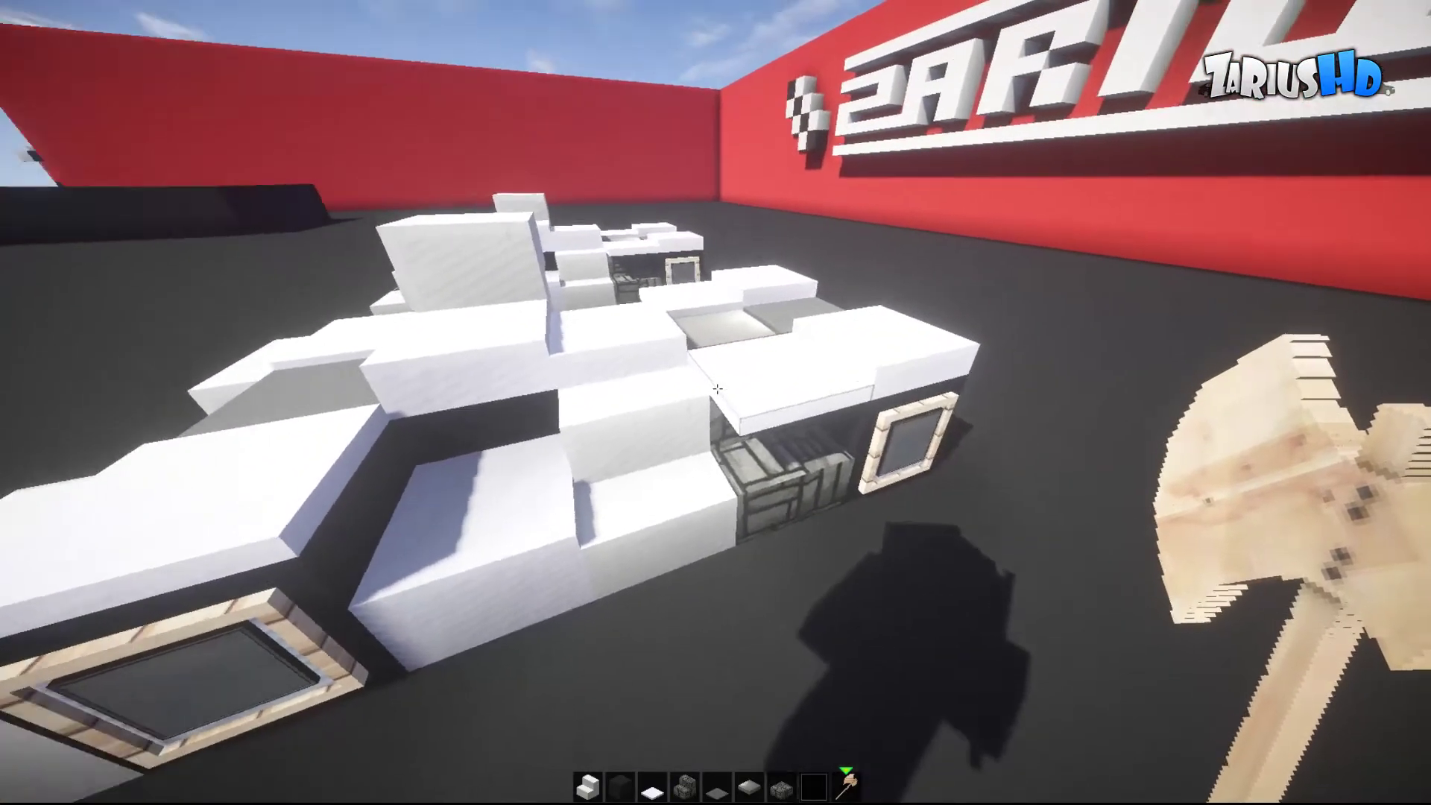
{"action": "key", "text": "d"}
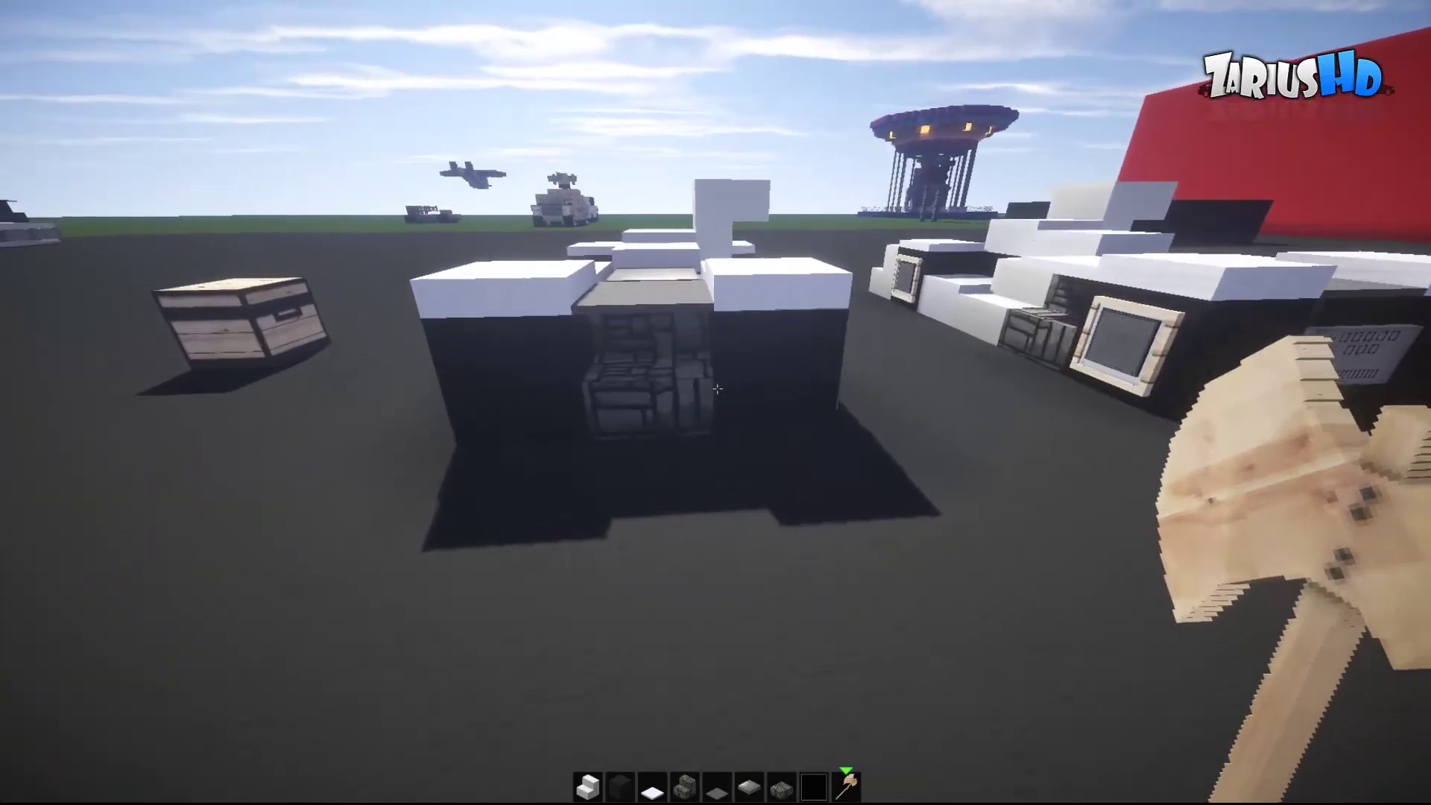
{"action": "key", "text": "e"}
{"action": "scroll", "coordinate": [738, 374], "scroll_direction": "down", "scroll_amount": 3}
{"action": "scroll", "coordinate": [738, 374], "scroll_direction": "down", "scroll_amount": 3}
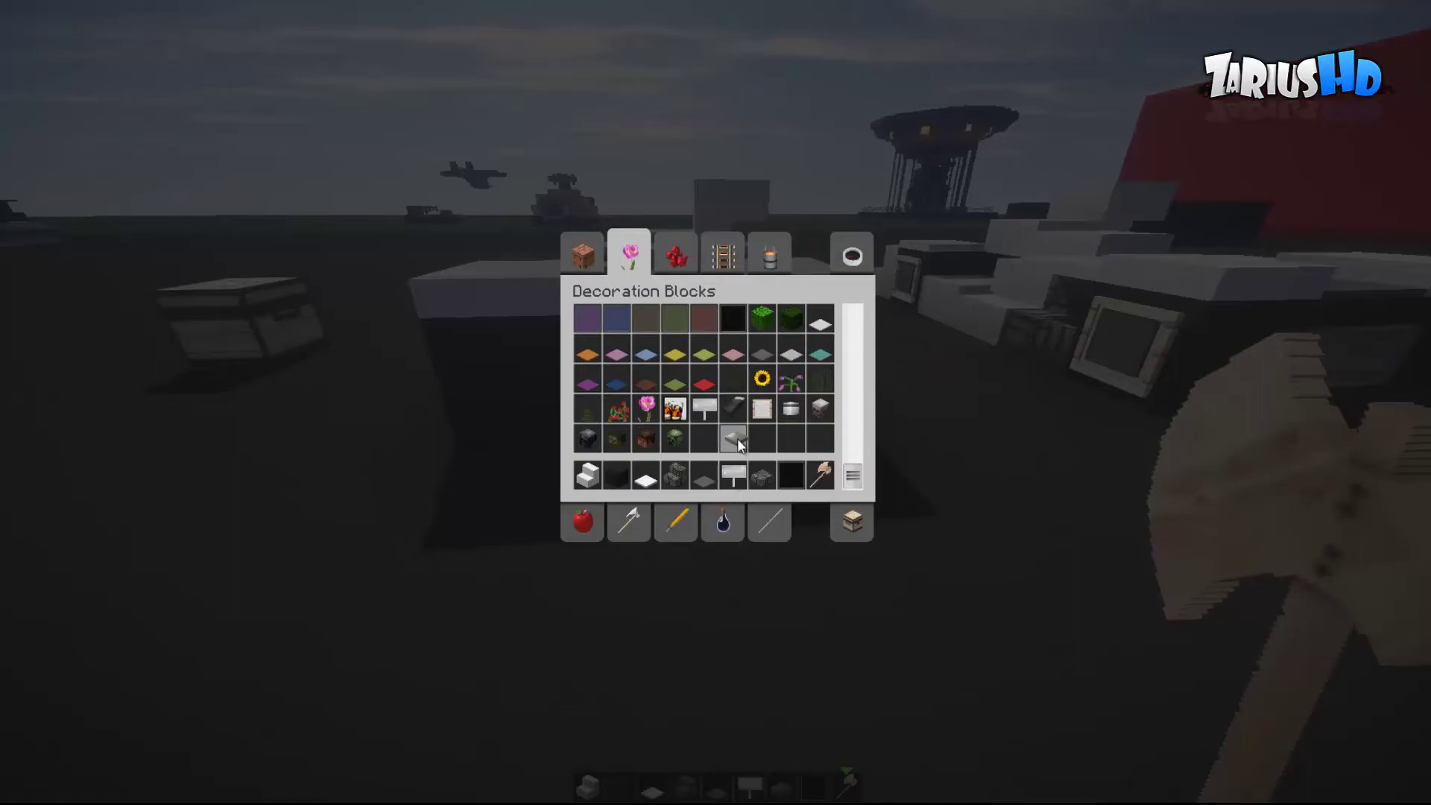
Step: Place a sign on the car's rear and write symbol characters on its lines
{"action": "key", "text": "e"}
{"action": "scroll", "coordinate": [715, 402], "scroll_direction": "up", "scroll_amount": 4}
{"action": "scroll", "coordinate": [716, 402], "scroll_direction": "down", "scroll_amount": 1}
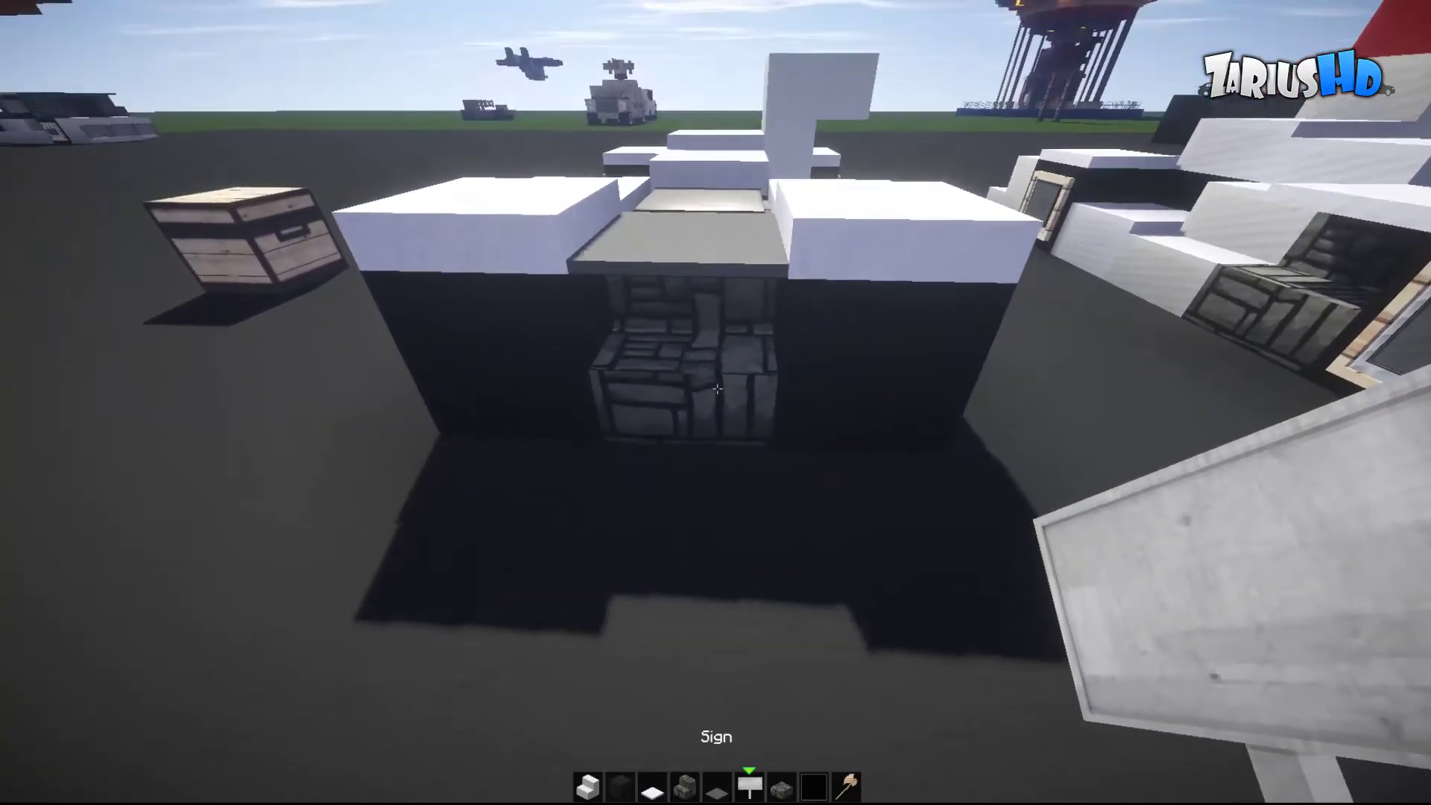
{"action": "right_click", "coordinate": [716, 389]}
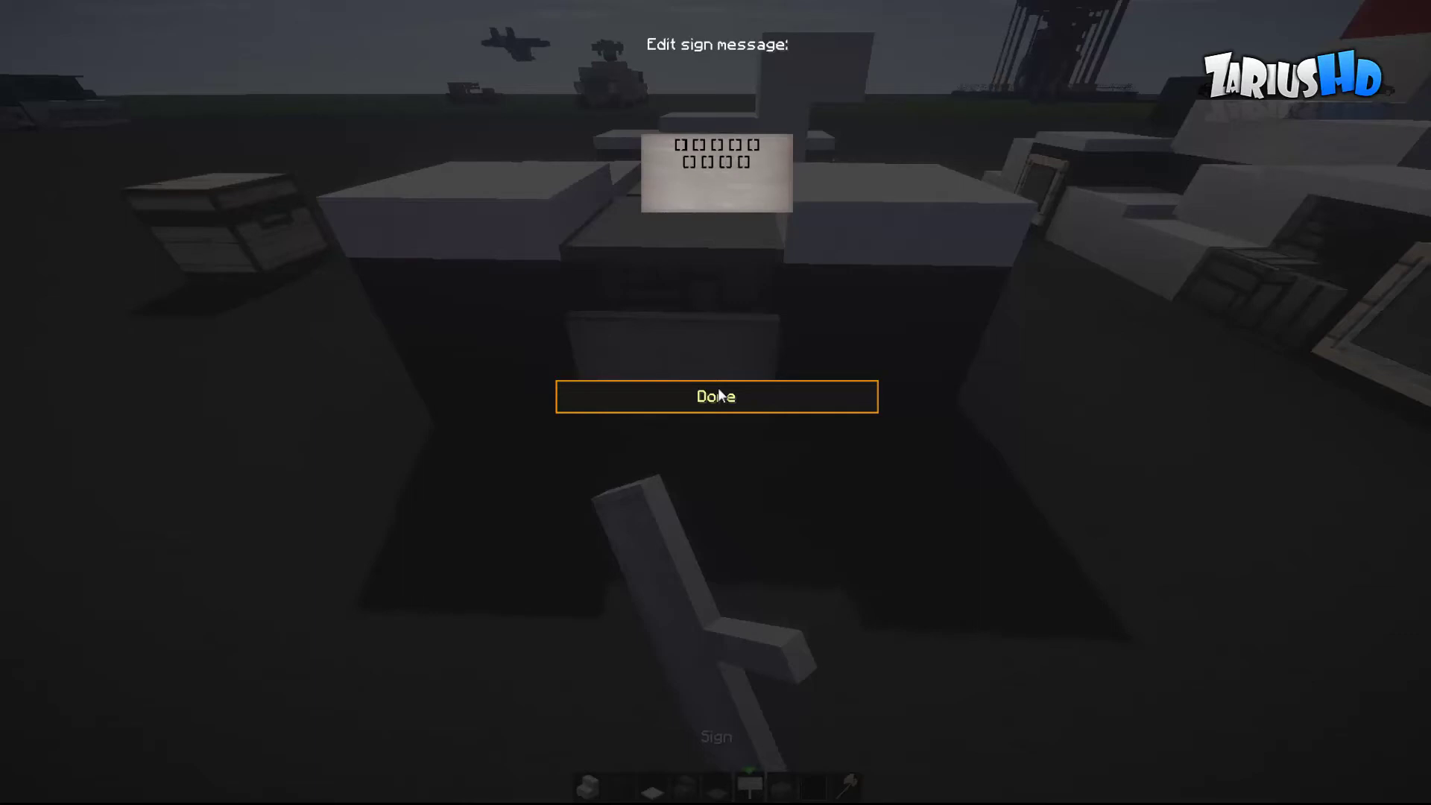
{"action": "key", "text": "Return"}
{"action": "type", "text": "IIIIIIIIIIIIIII"}
{"action": "left_click", "coordinate": [717, 395]}
{"action": "key", "text": "a"}
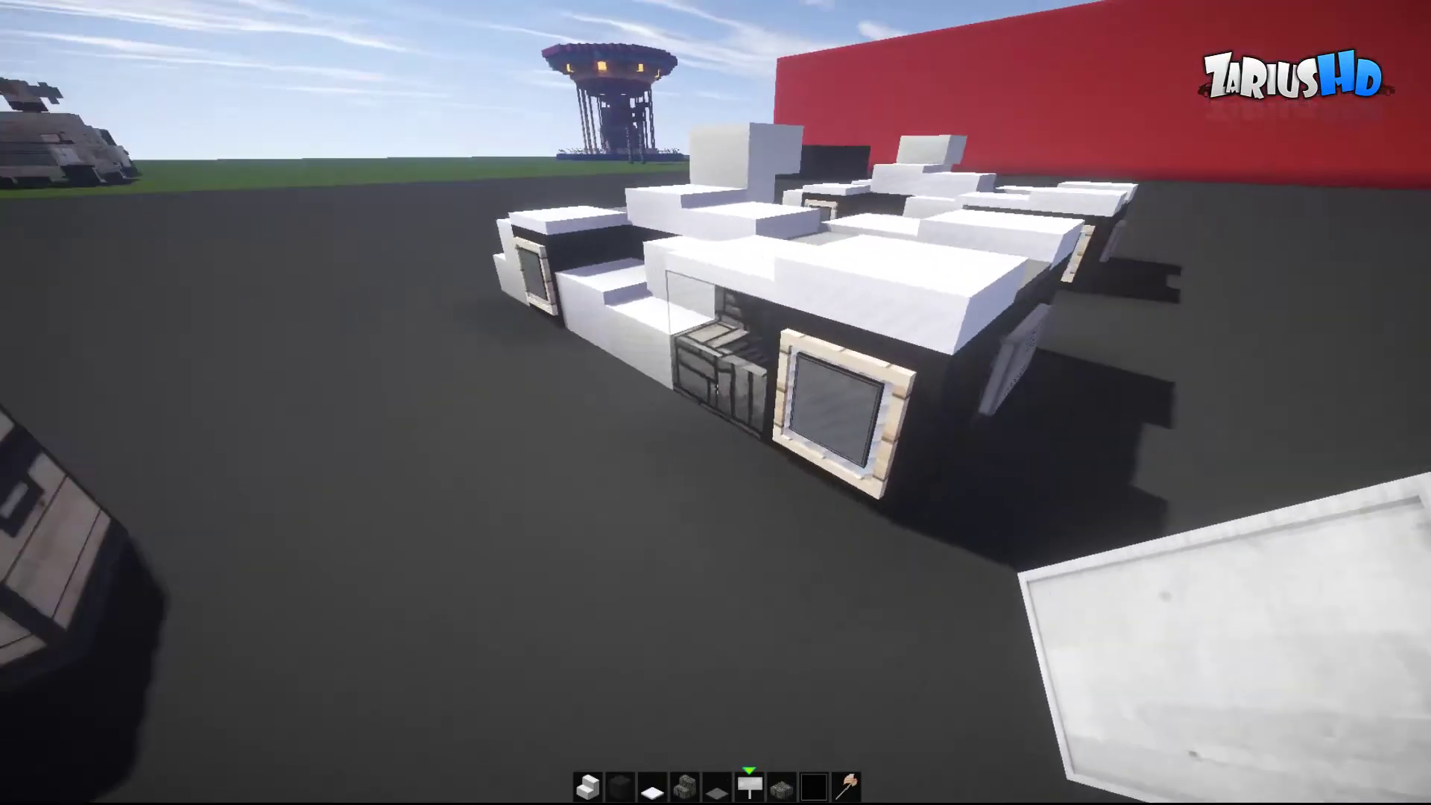
{"action": "key", "text": "s"}
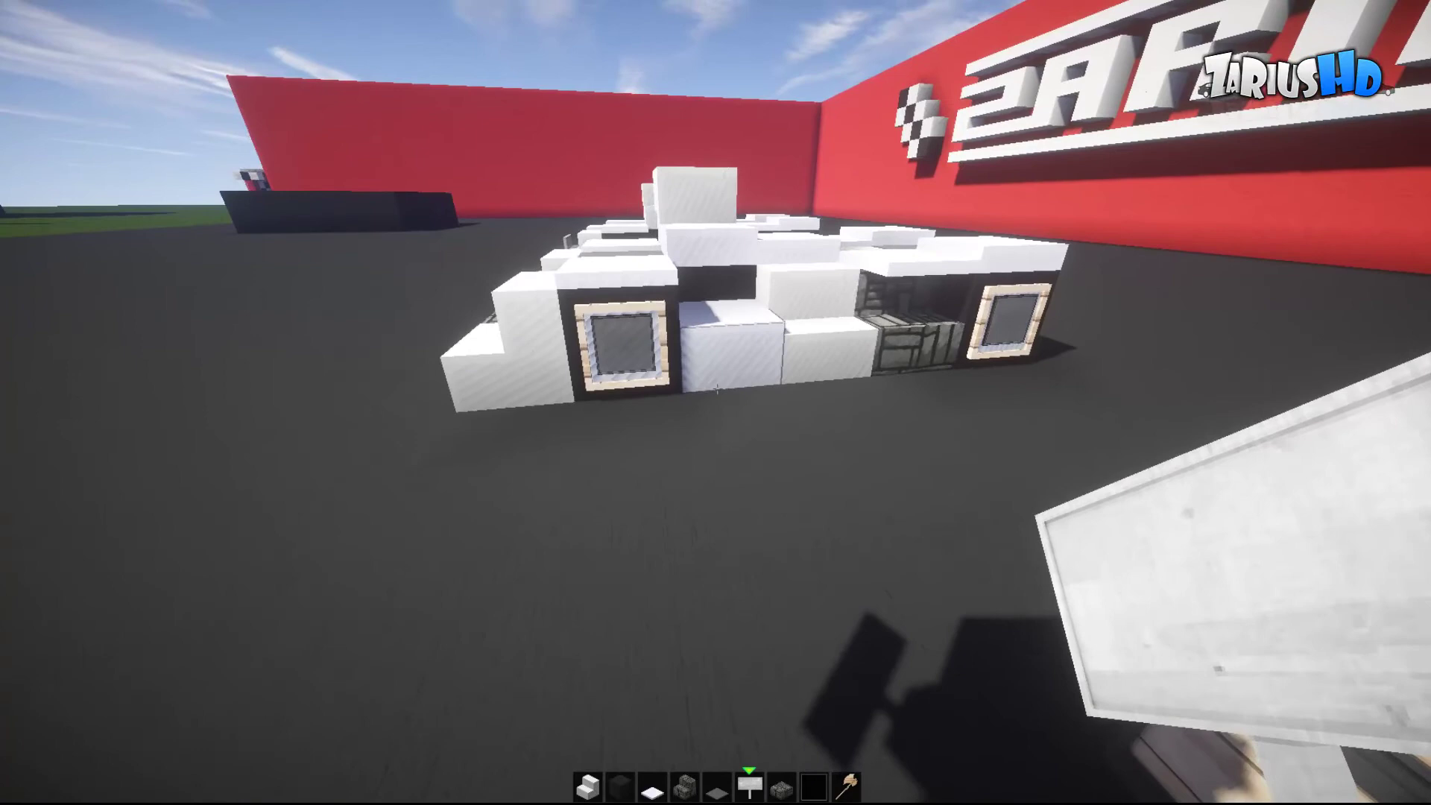
{"action": "key", "text": "s"}
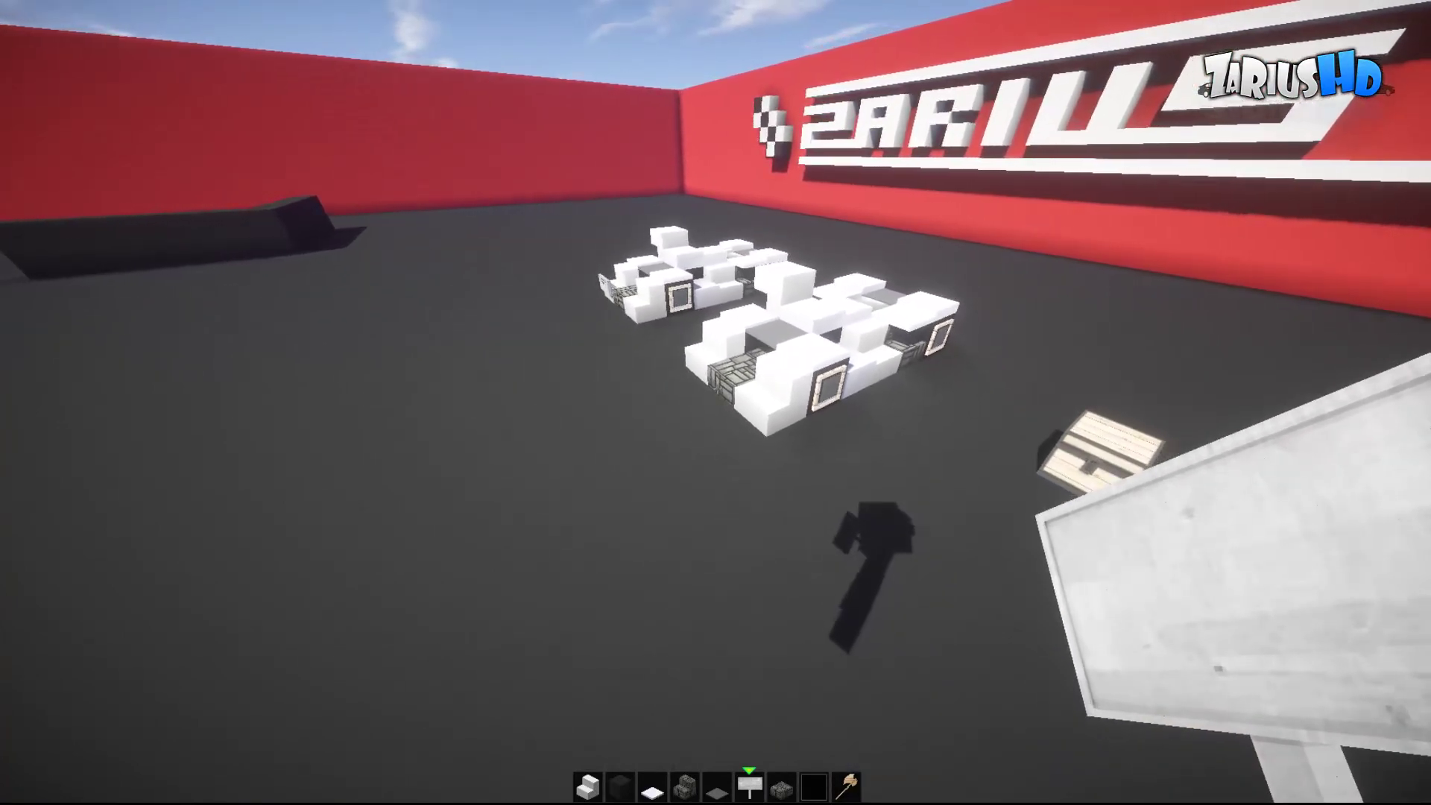
{"action": "key", "text": "d"}
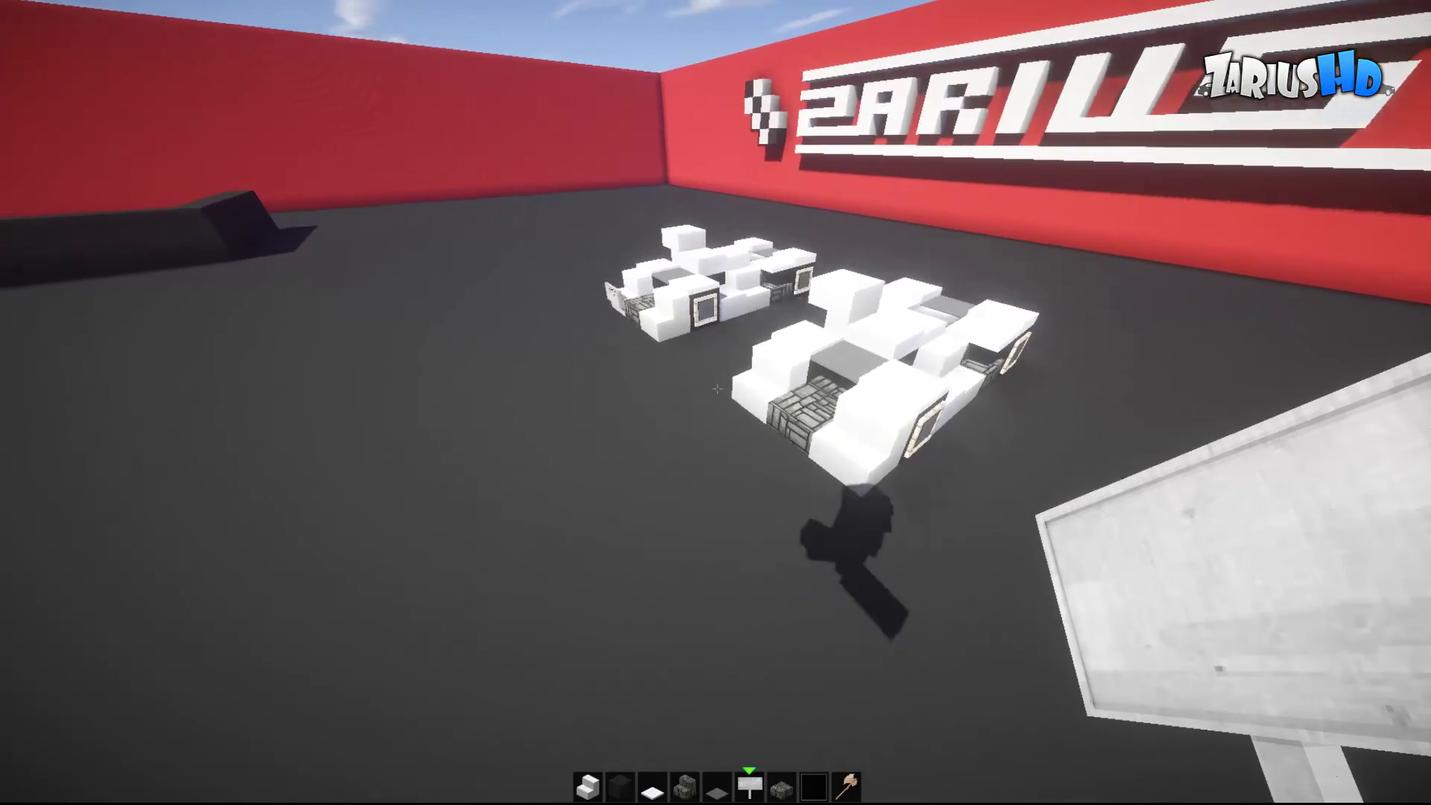
{"action": "key", "text": "w"}
{"action": "key", "text": "w"}
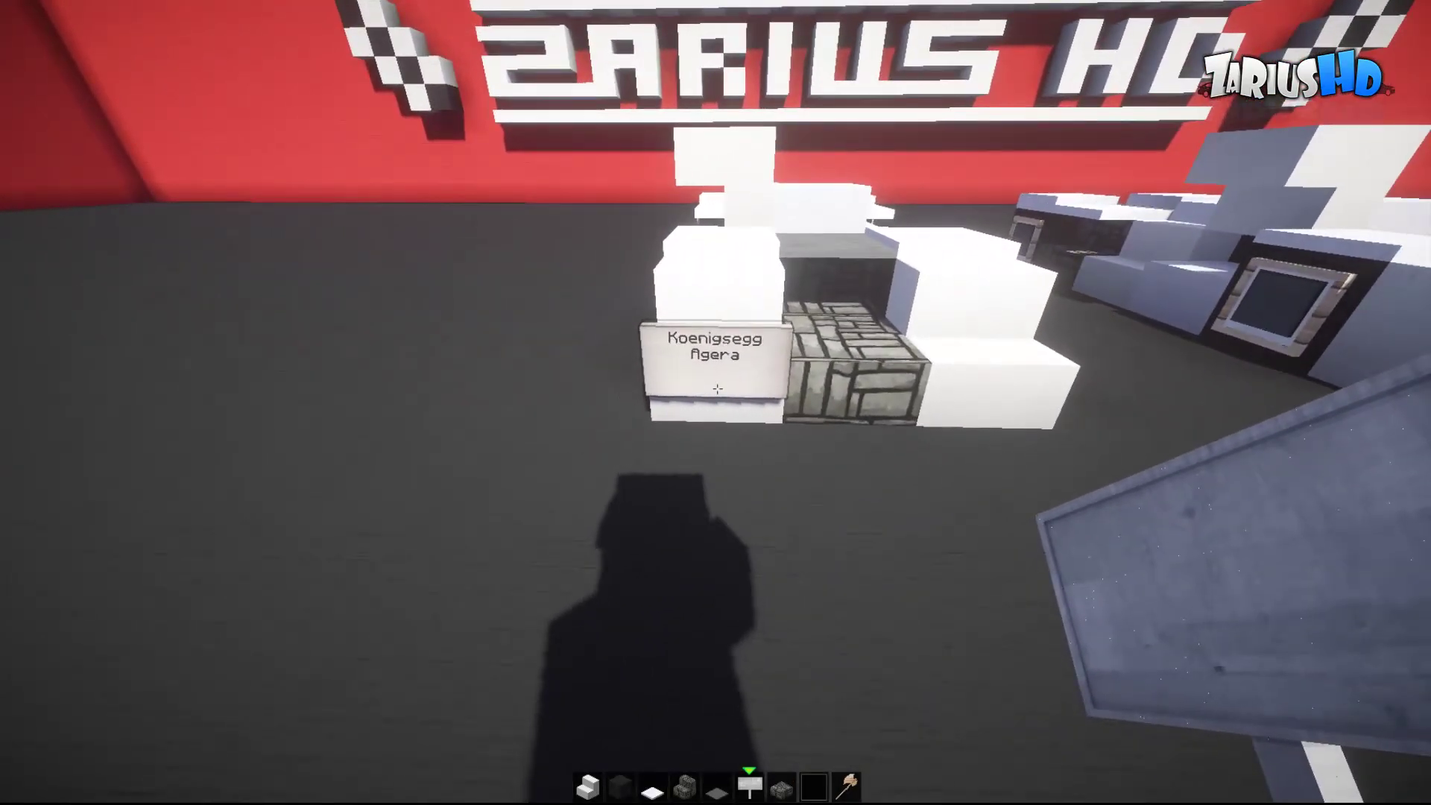
{"action": "key", "text": "s"}
{"action": "key", "text": "space"}
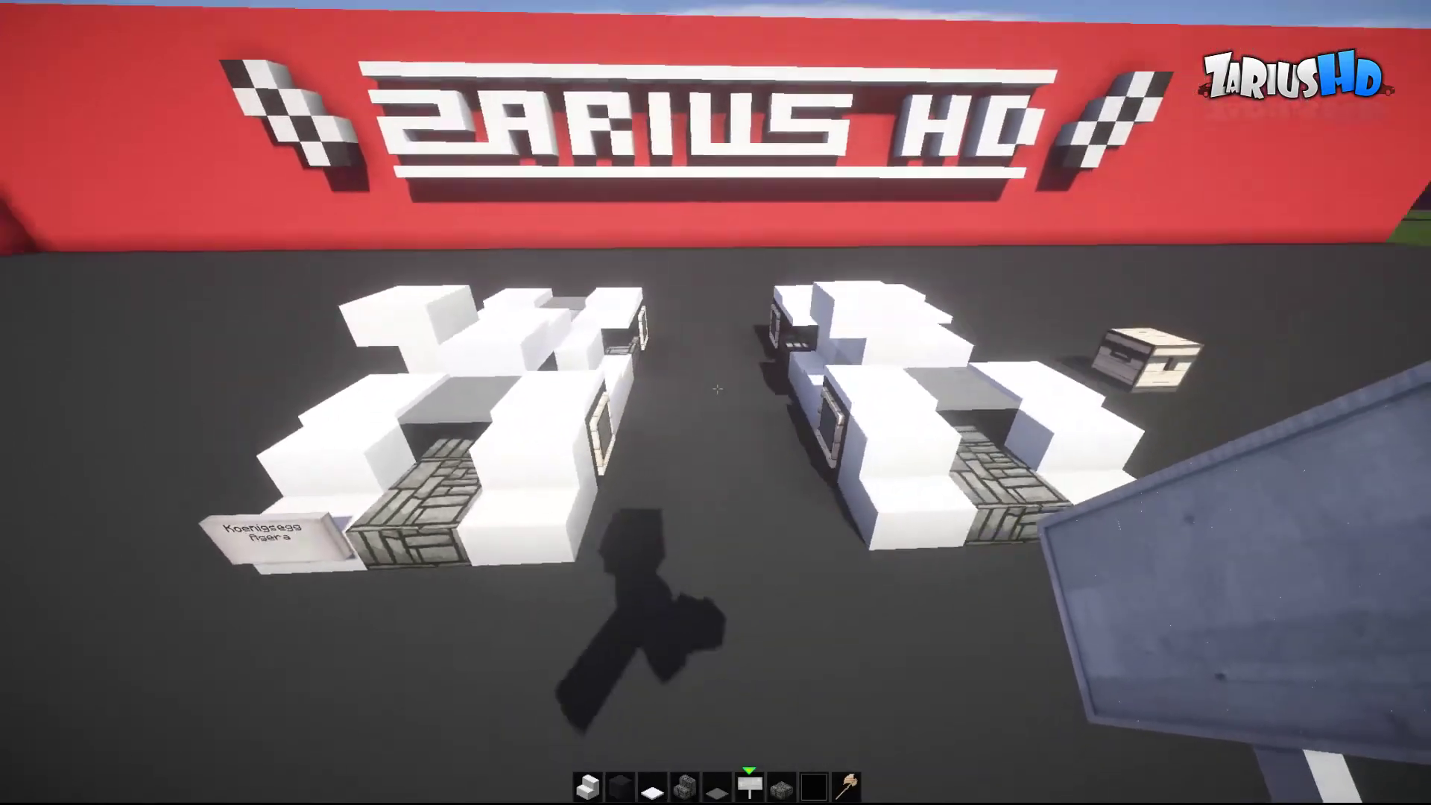
{"action": "key", "text": "s"}
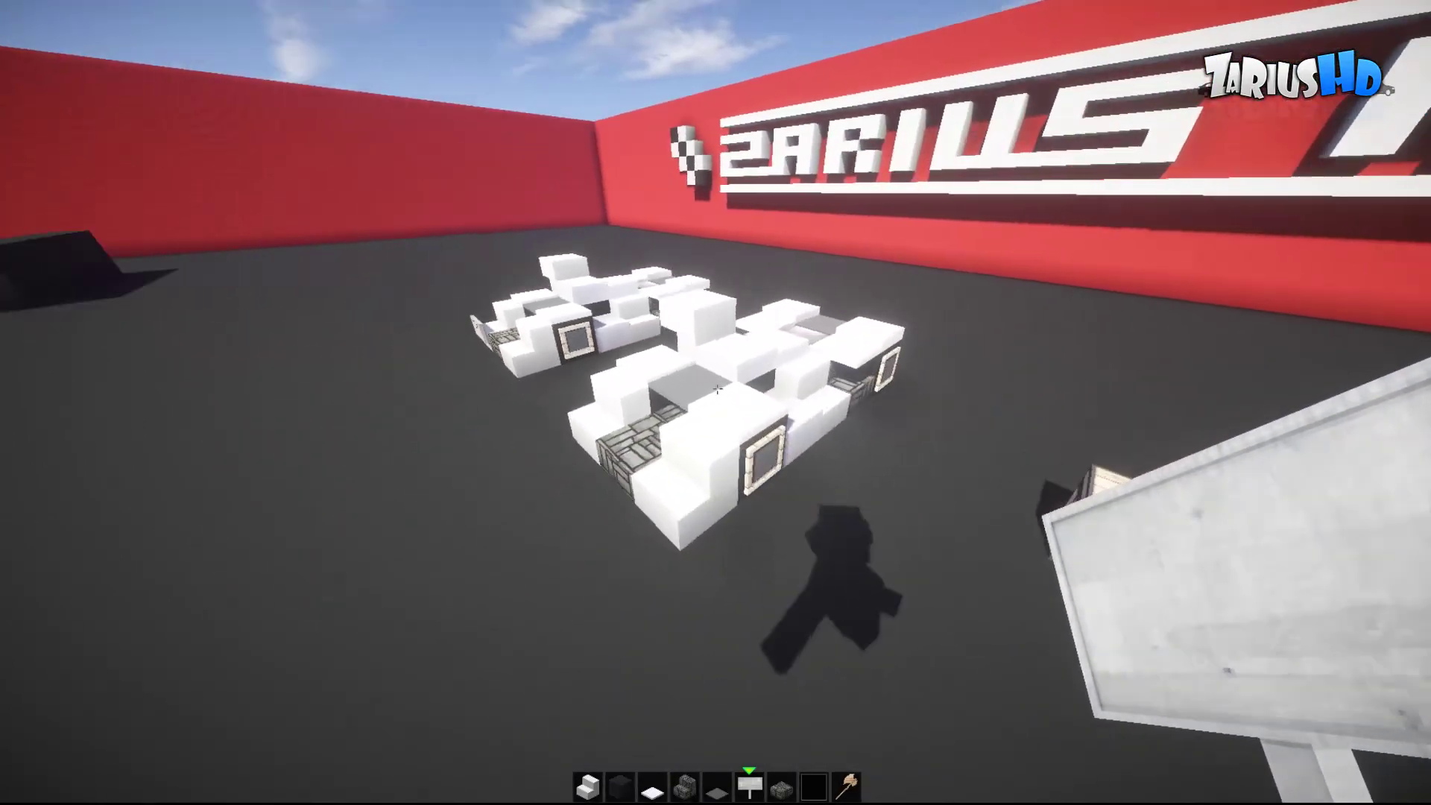
{"action": "key", "text": "w"}
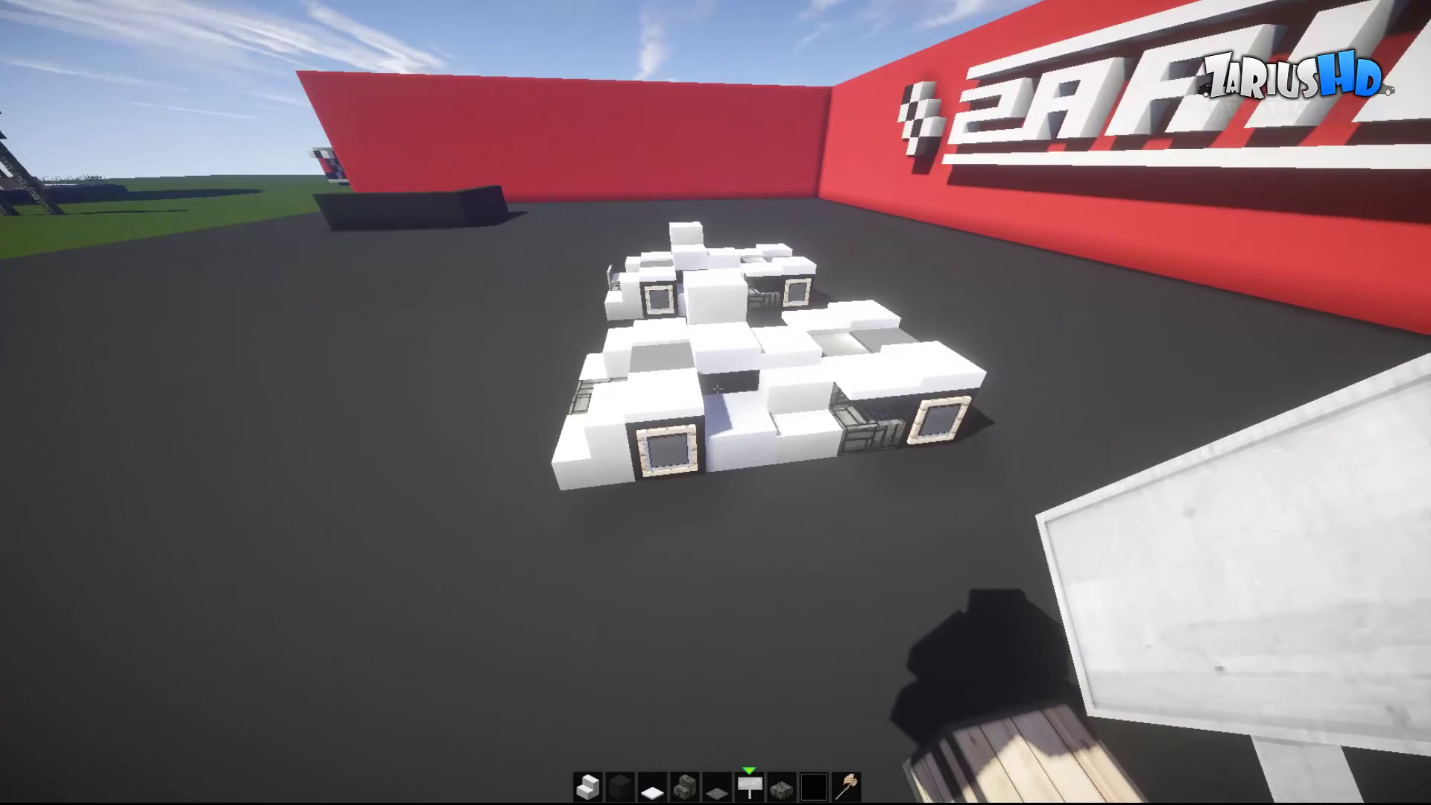
{"action": "key", "text": "s"}
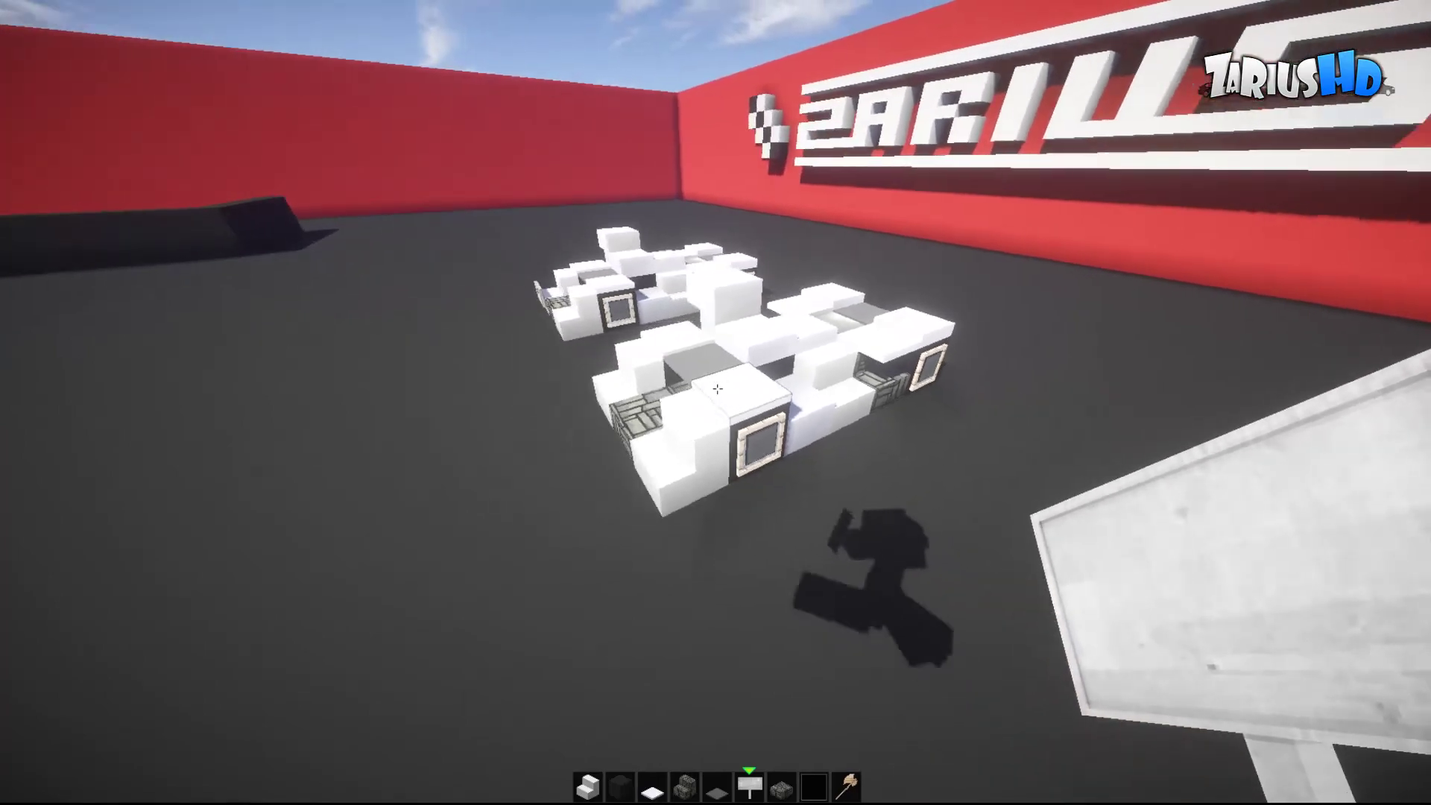
{"action": "key", "text": "s"}
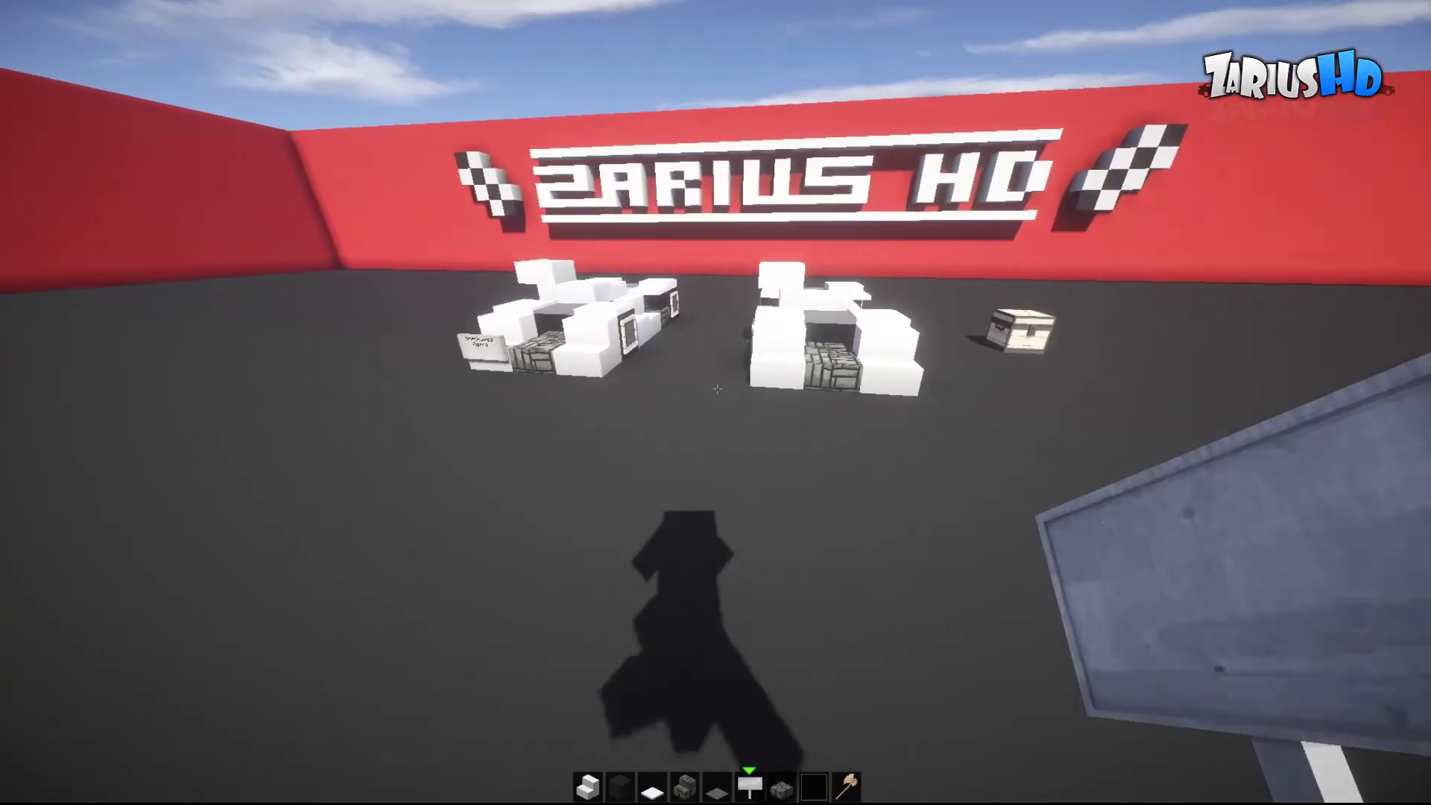
{"action": "key", "text": "w"}
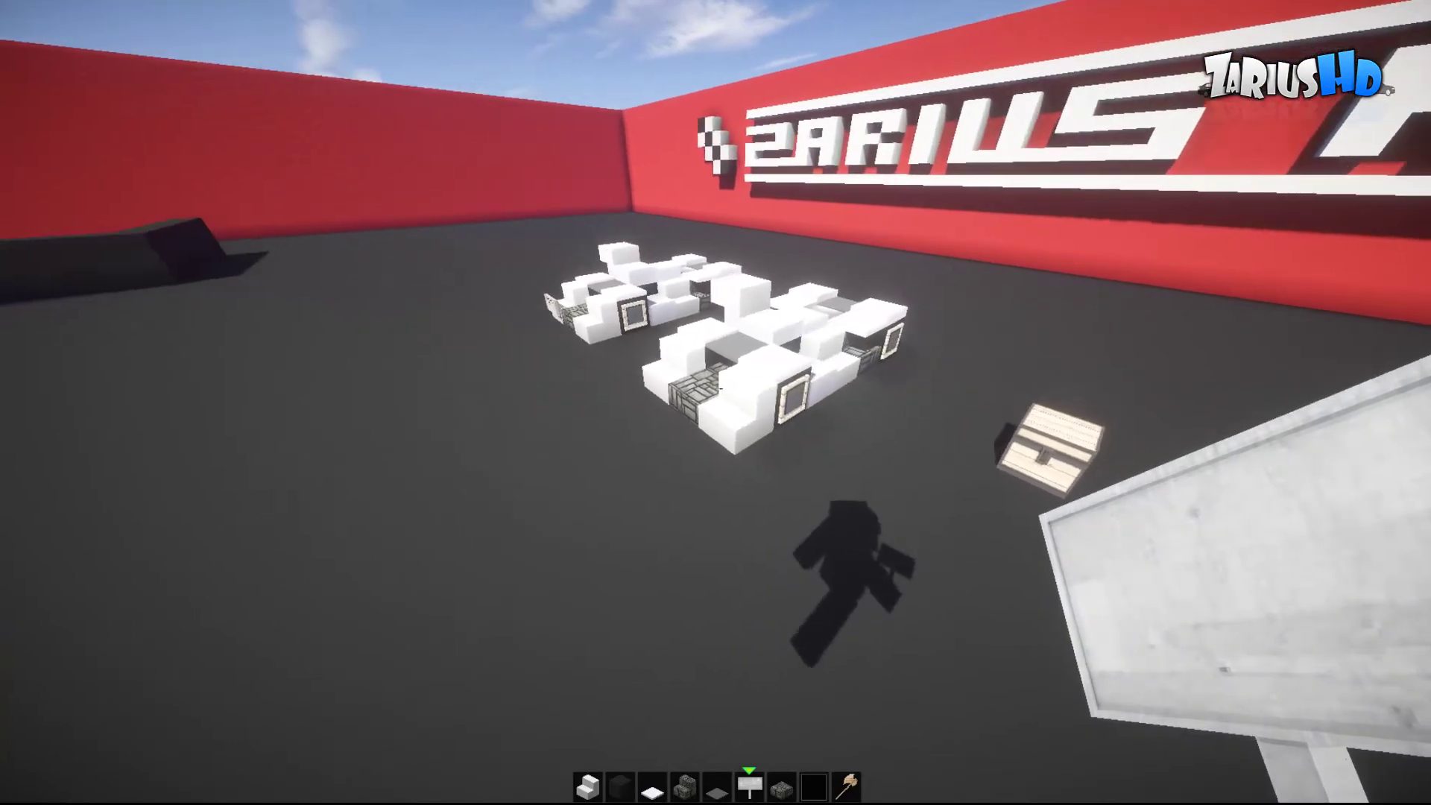
{"action": "key", "text": "w"}
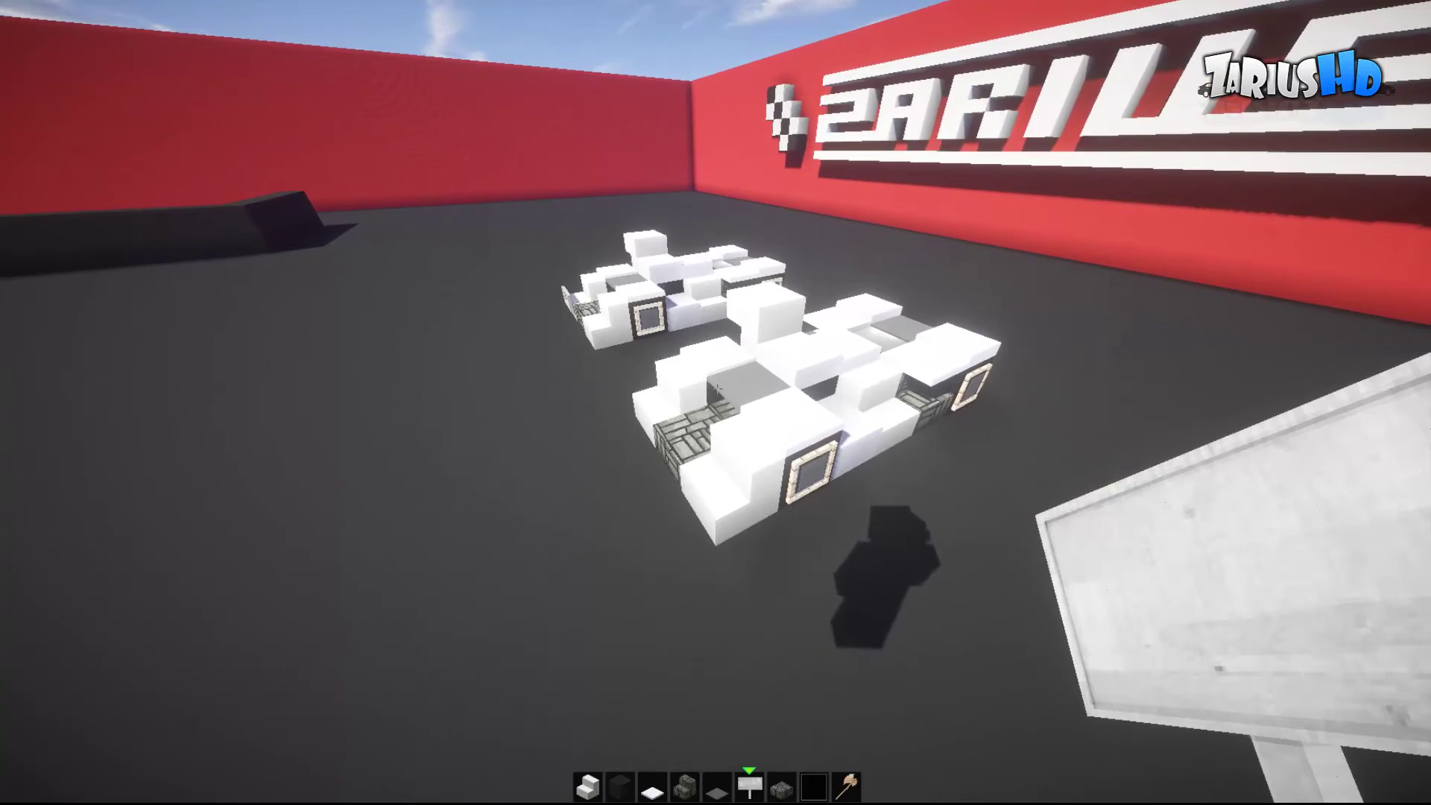
{"action": "key", "text": "a"}
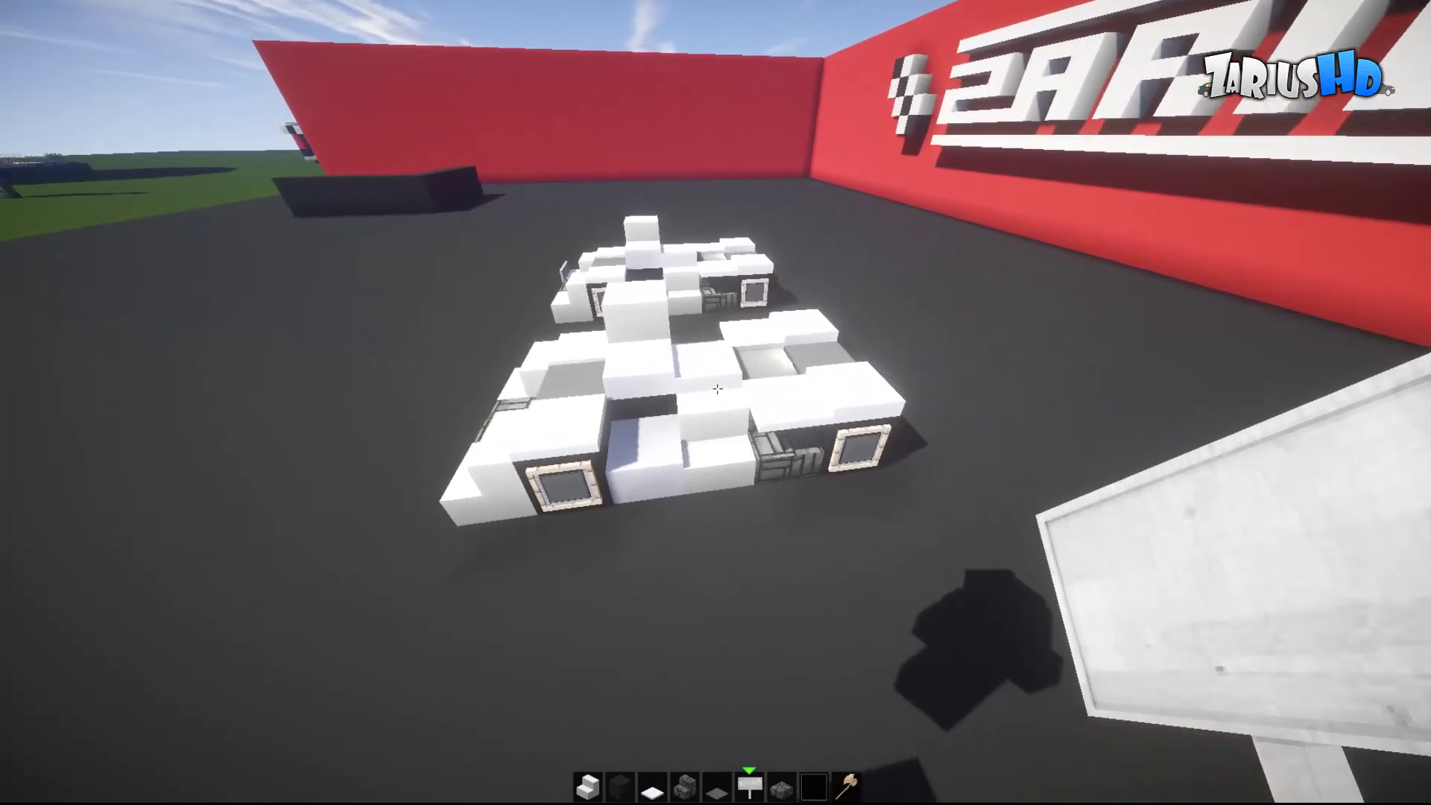
{"action": "key", "text": "a"}
{"action": "key", "text": "d"}
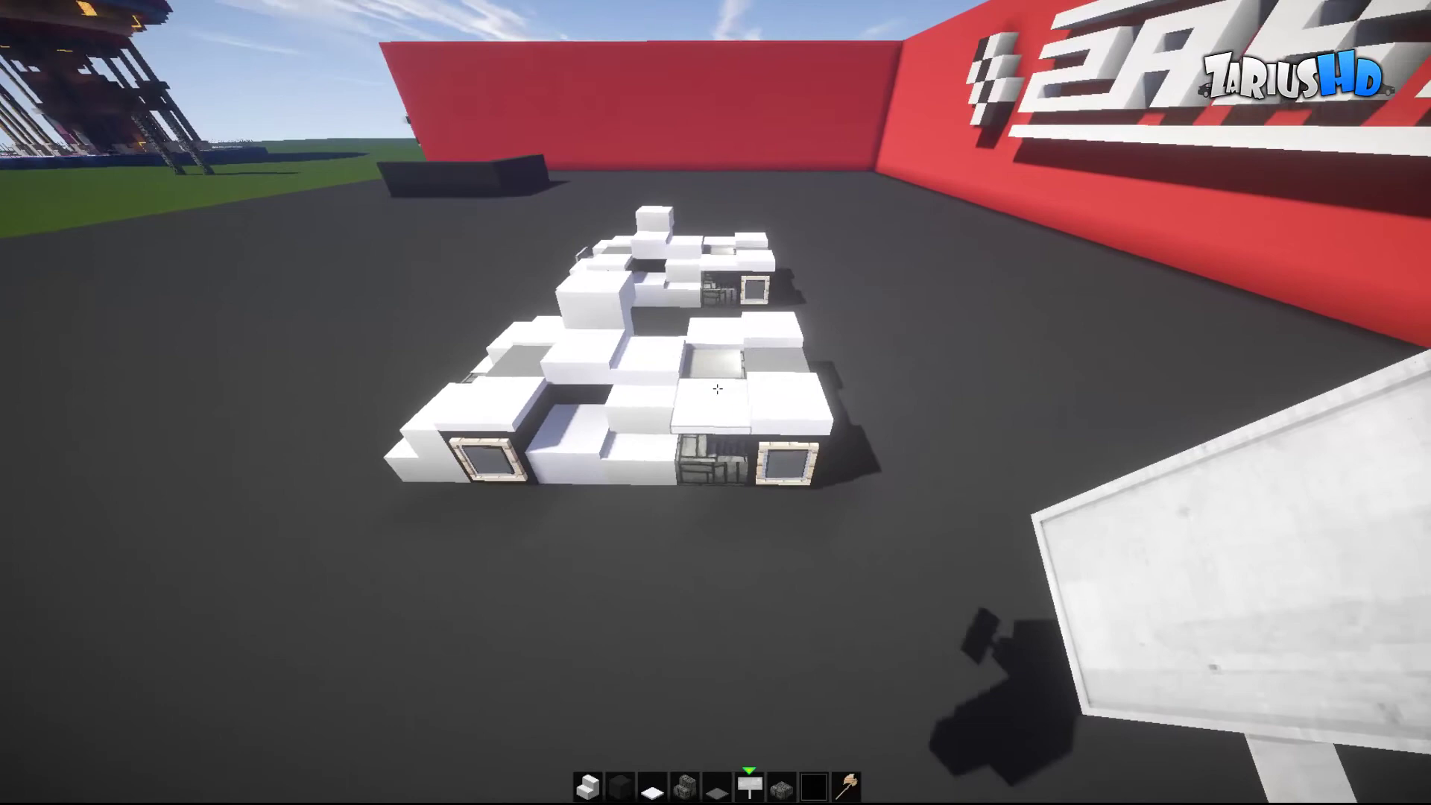
{"action": "key", "text": "a"}
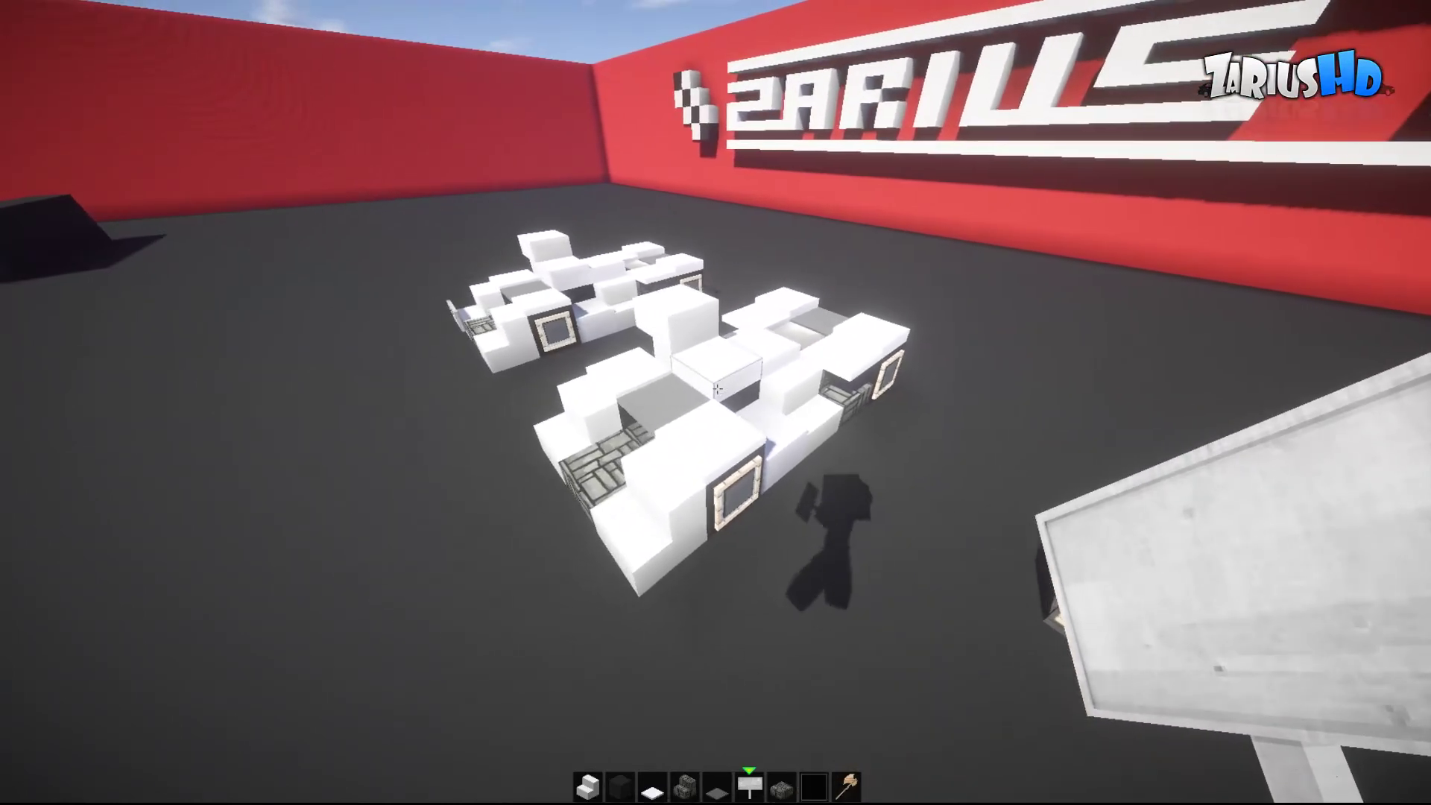
{"action": "key", "text": "s"}
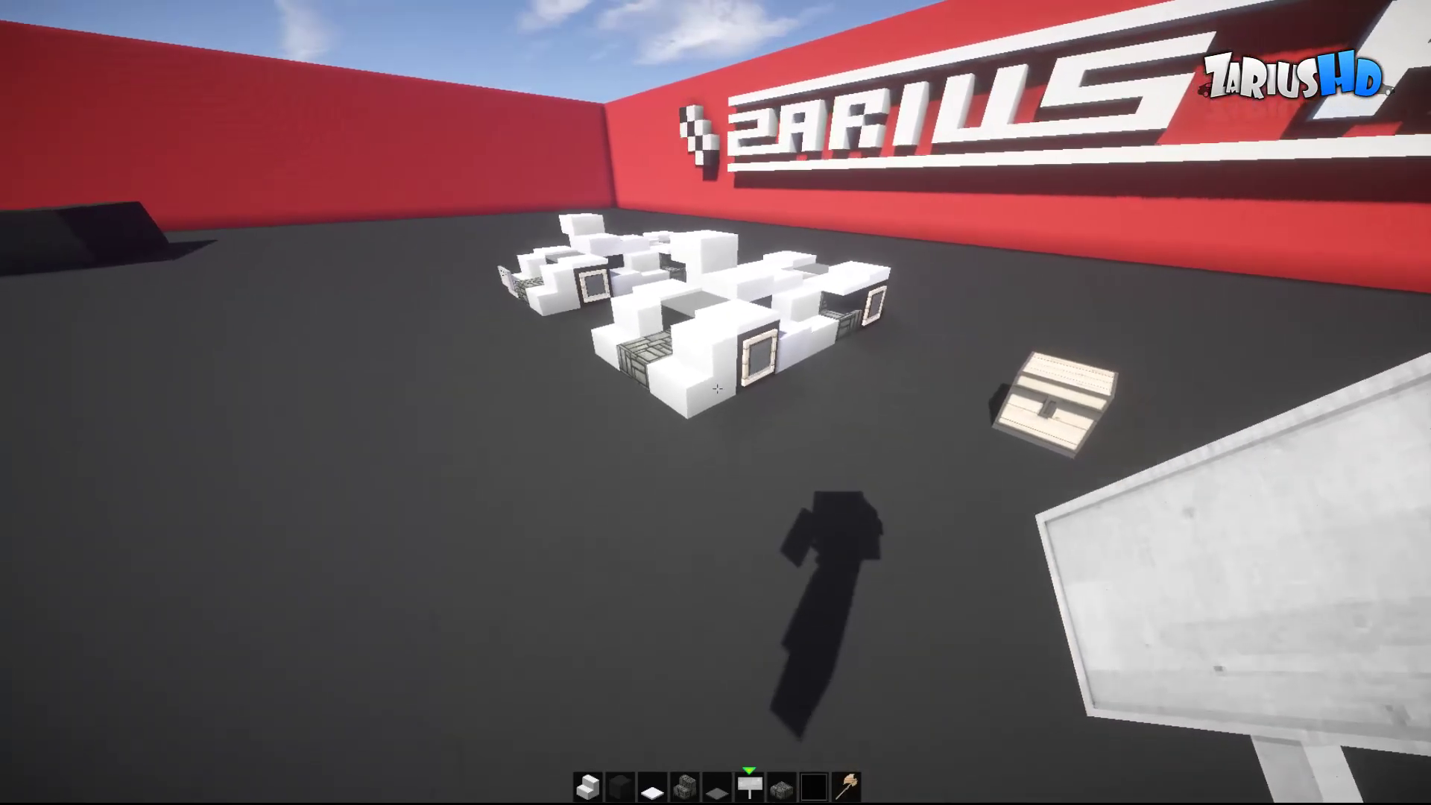